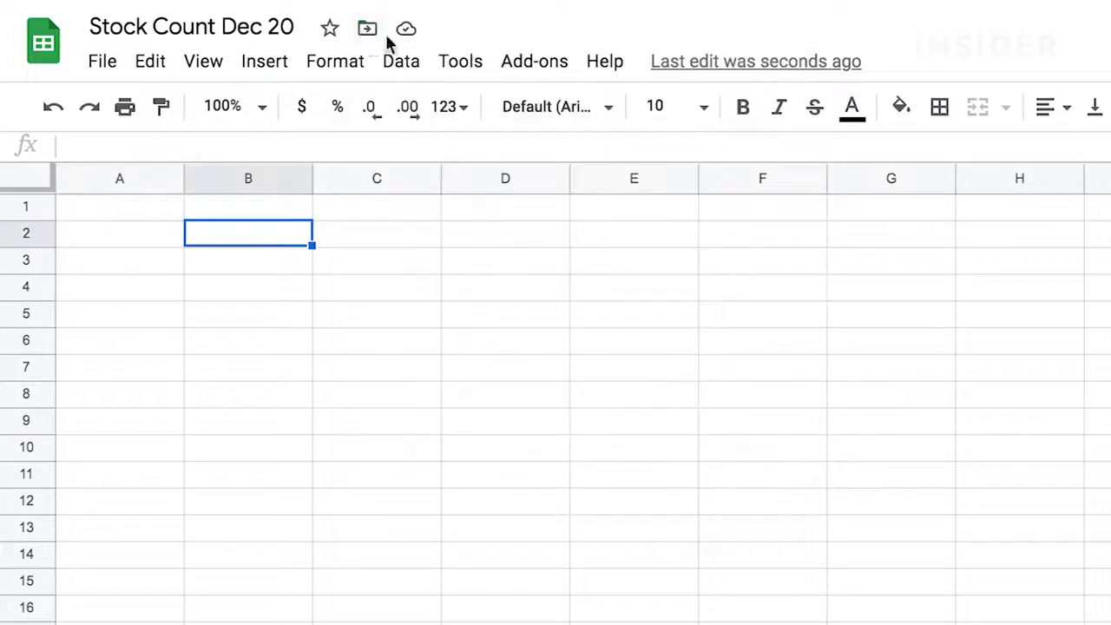
Step: Reopen the move-to-folder dialog and start creating a new folder in My Drive
click(369, 31)
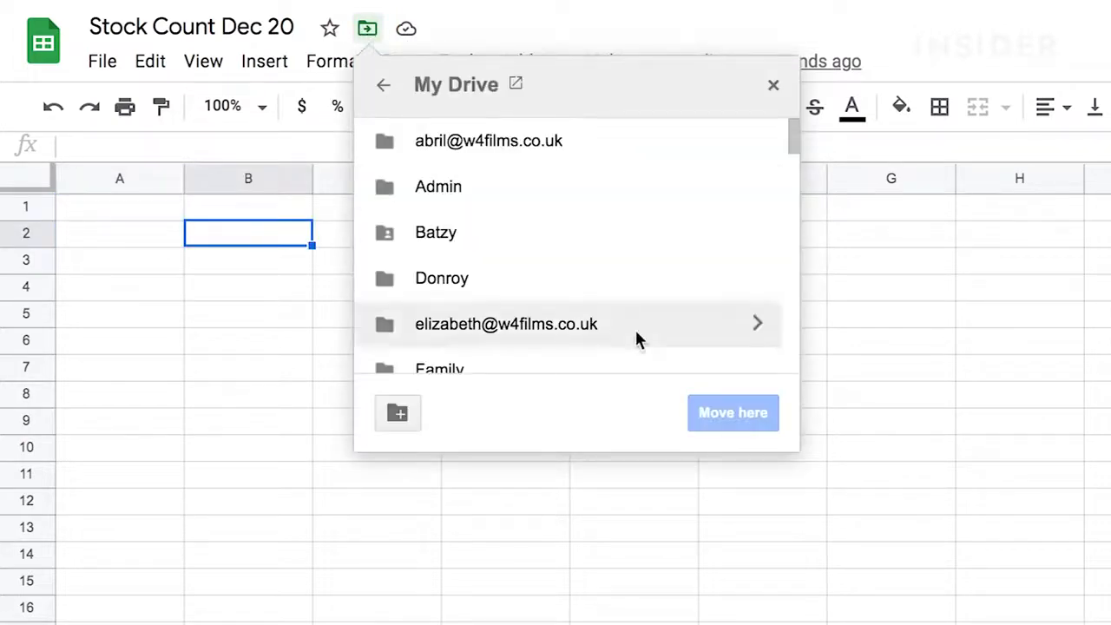
click(397, 415)
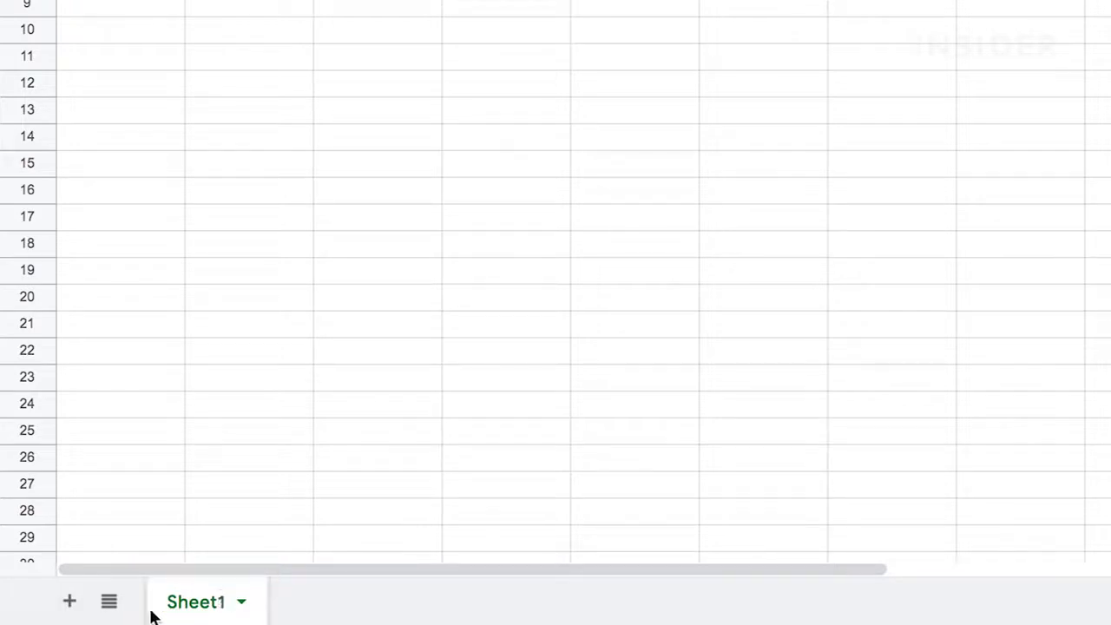
Step: Add a new sheet, Sheet2, and rename Sheet1 to Outerwear
click(75, 608)
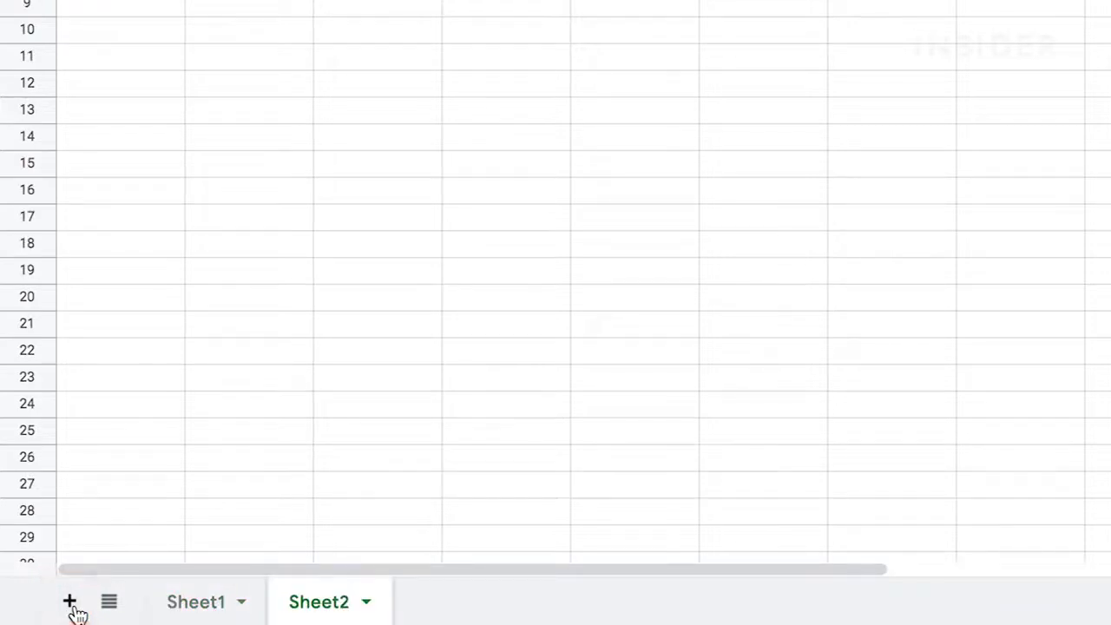
double_click(206, 605)
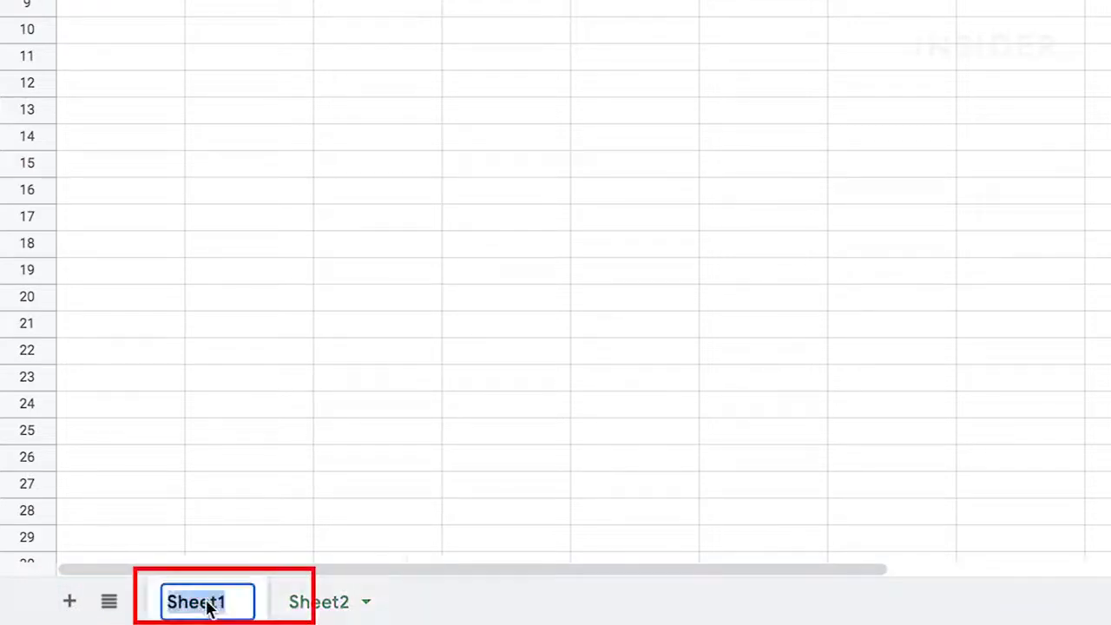
text(Outerwear)
key(Return)
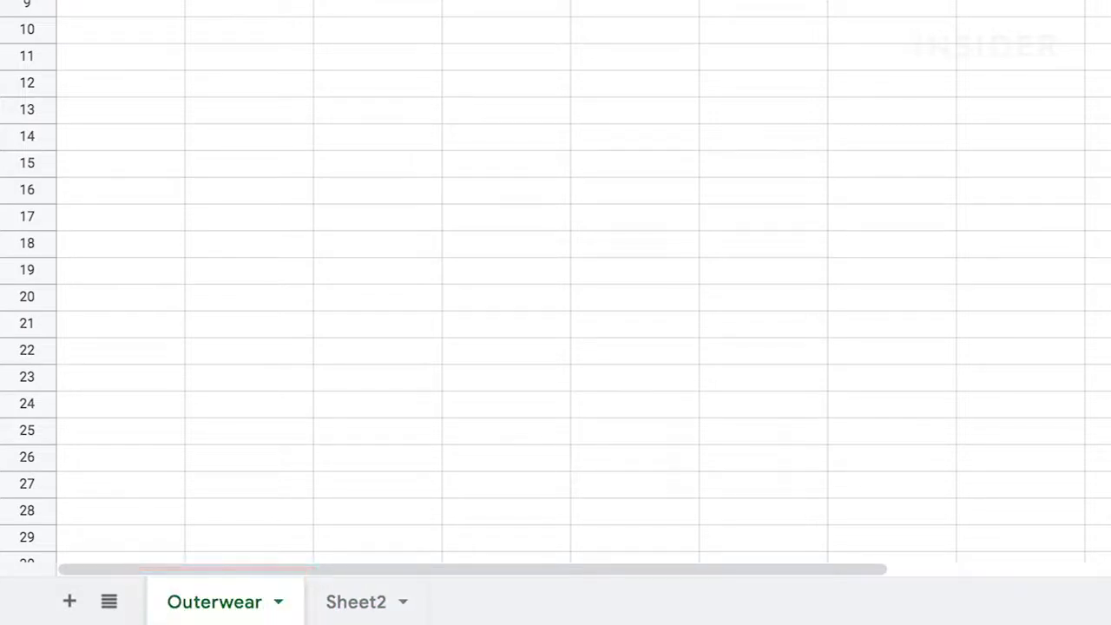
Step: Change the Outerwear tab colour to dark red
click(279, 604)
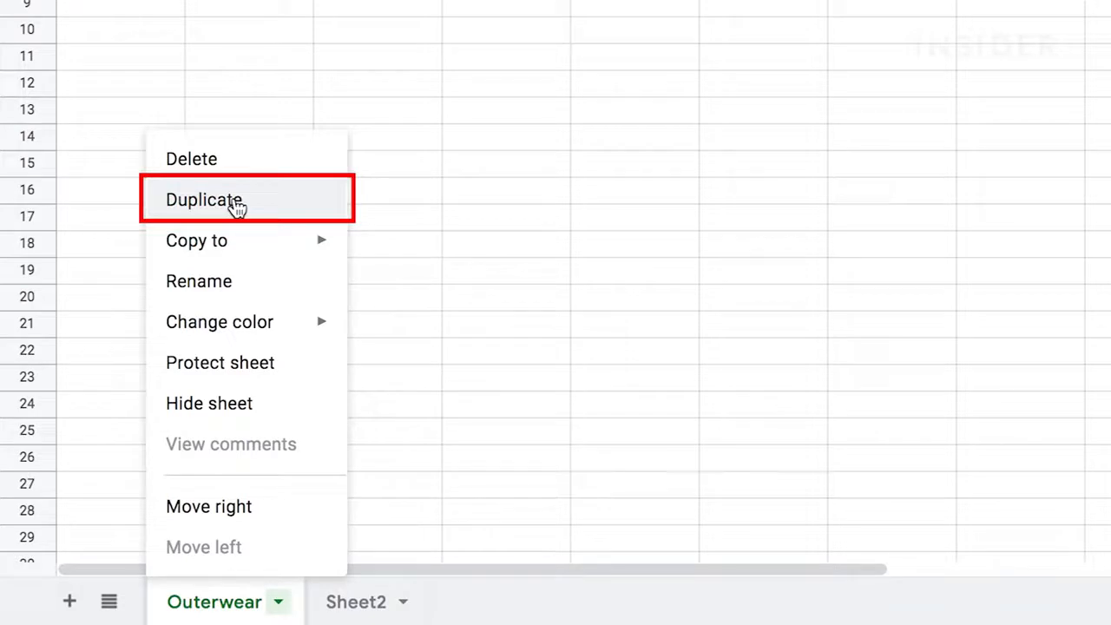
mouse_move(239, 240)
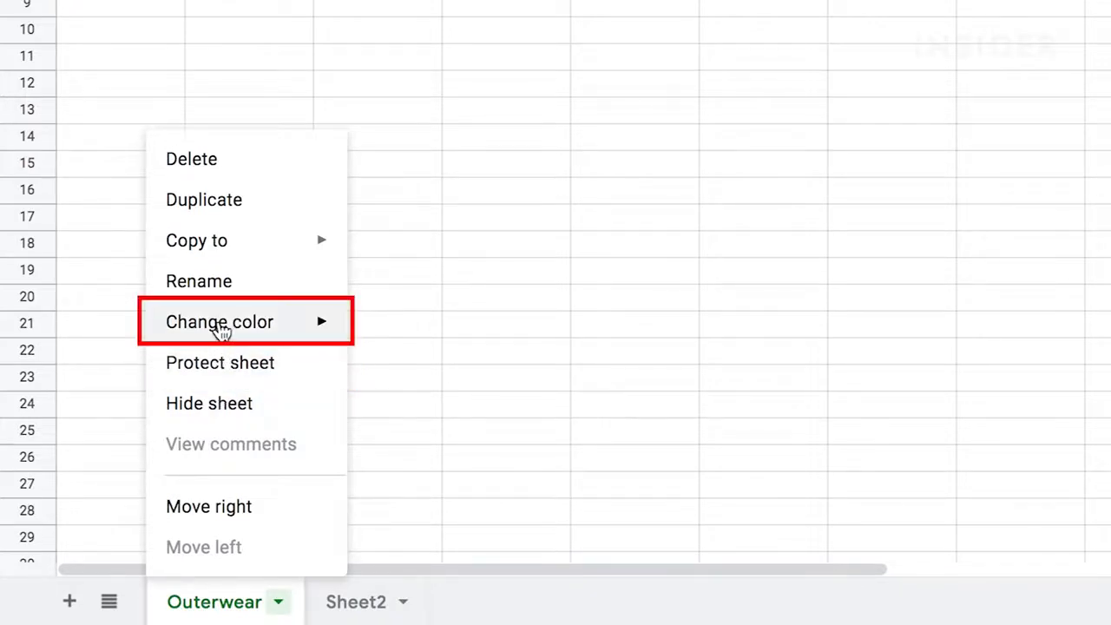
mouse_move(218, 325)
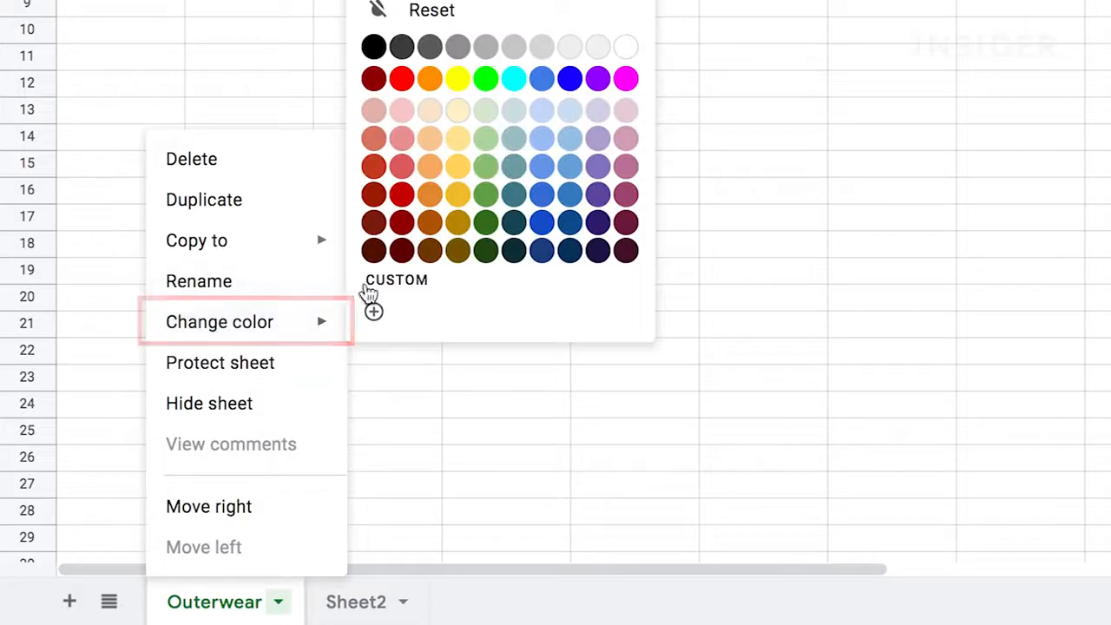
click(402, 251)
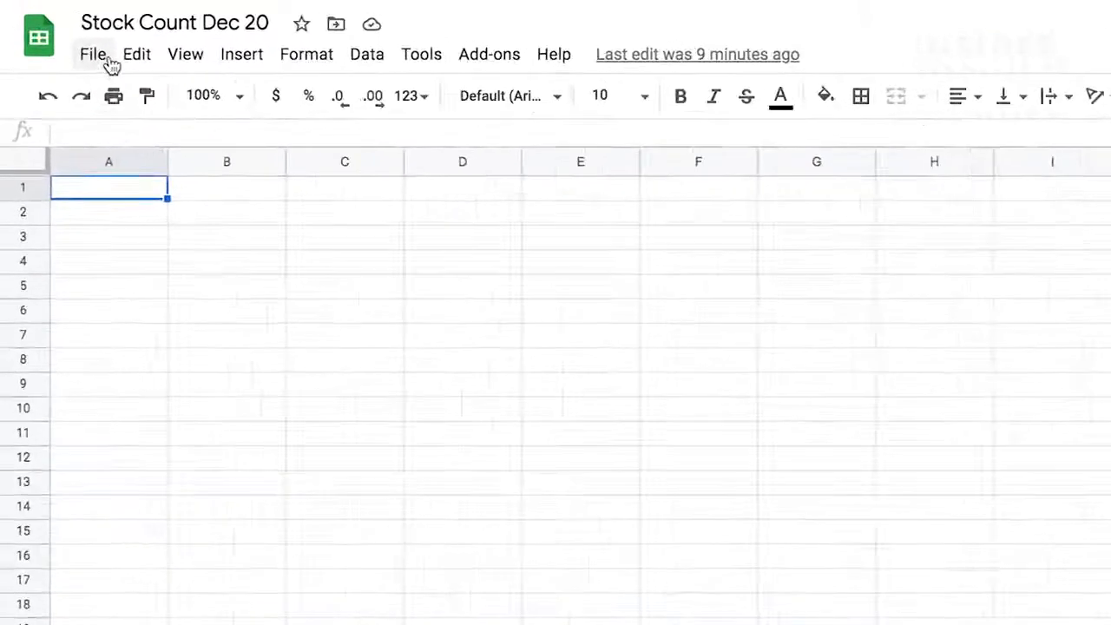
Step: Import Best Boutique SS21.xlsx, found by searching 'ss21', as a new spreadsheet and open it
click(117, 67)
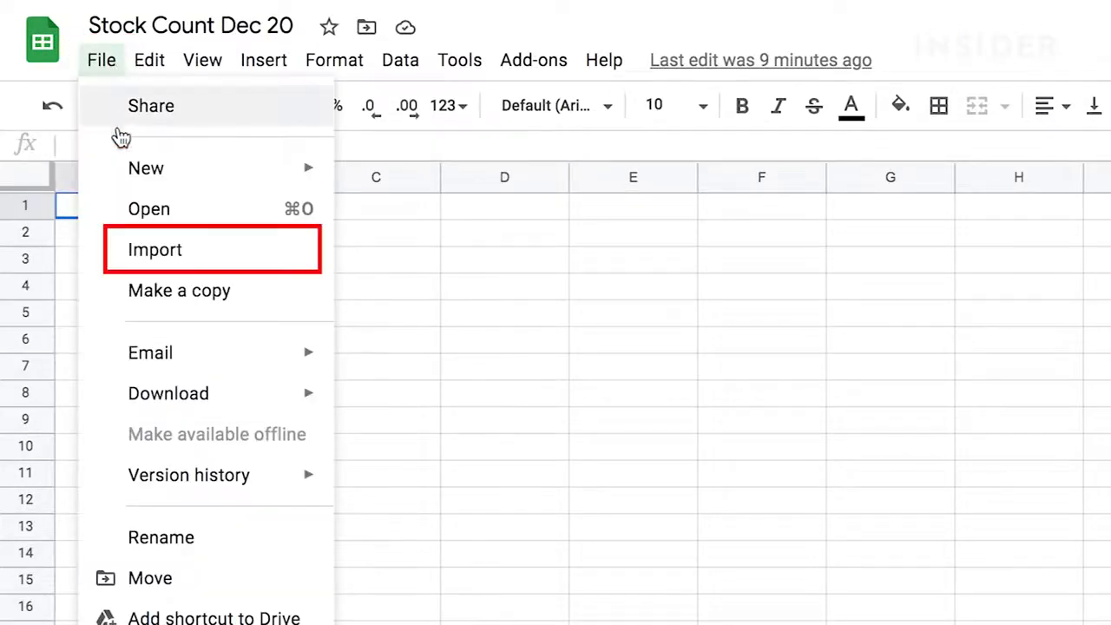
click(119, 255)
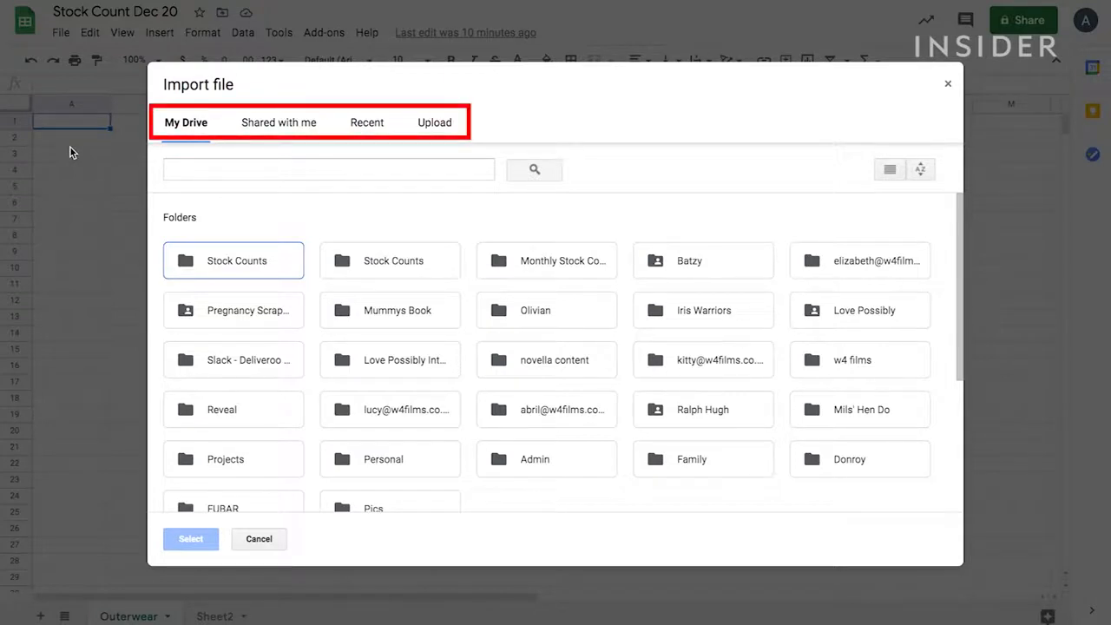
click(425, 130)
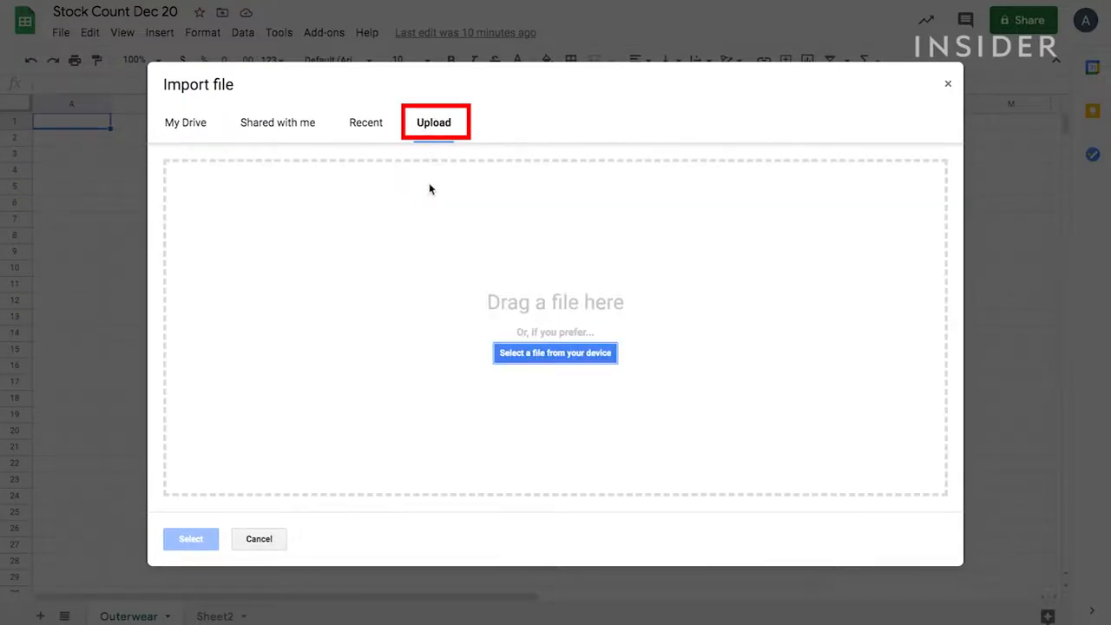
click(554, 354)
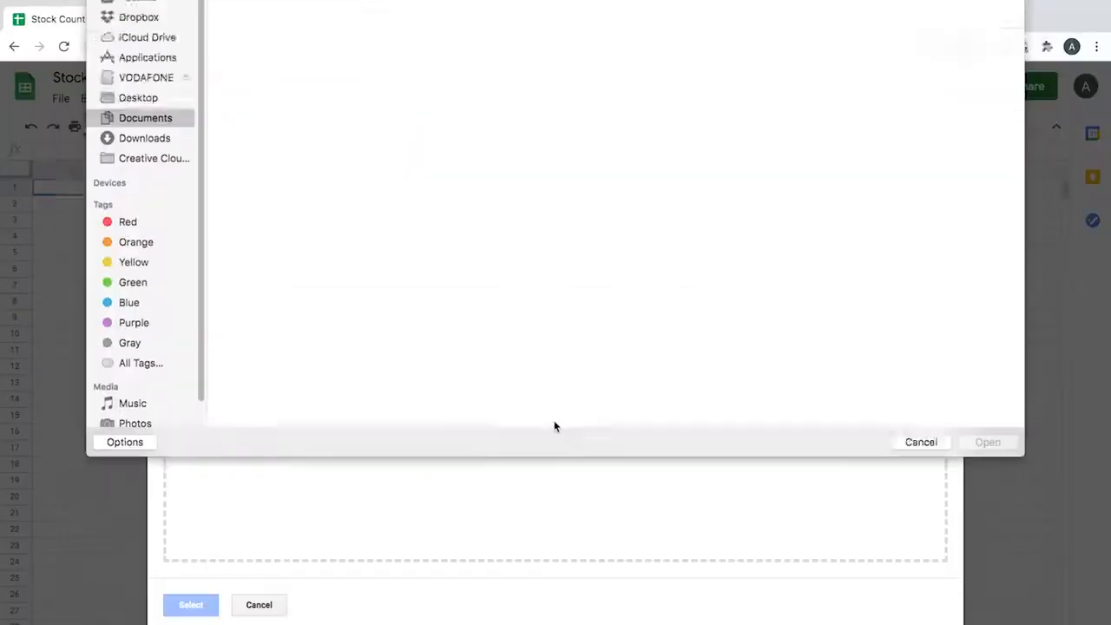
click(977, 15)
text(ss21)
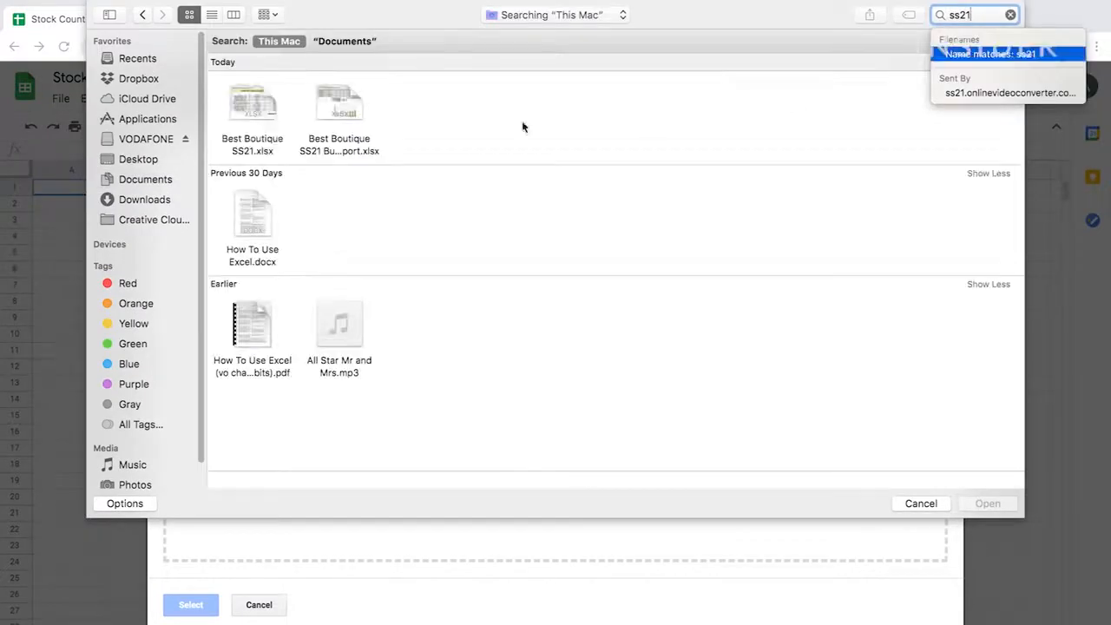
key(Return)
click(990, 504)
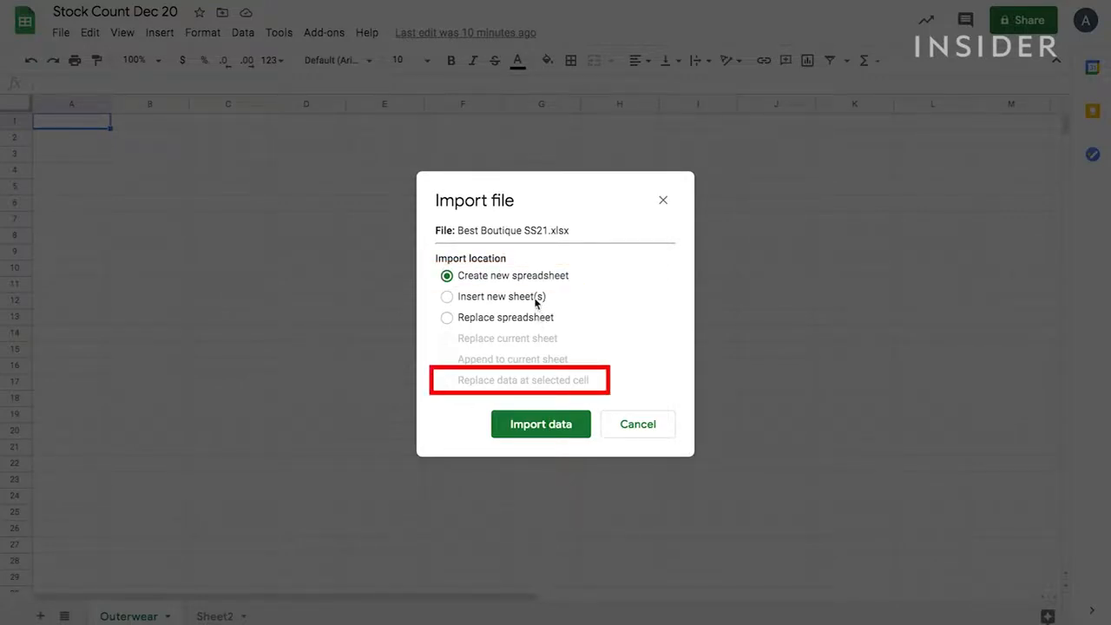
click(547, 425)
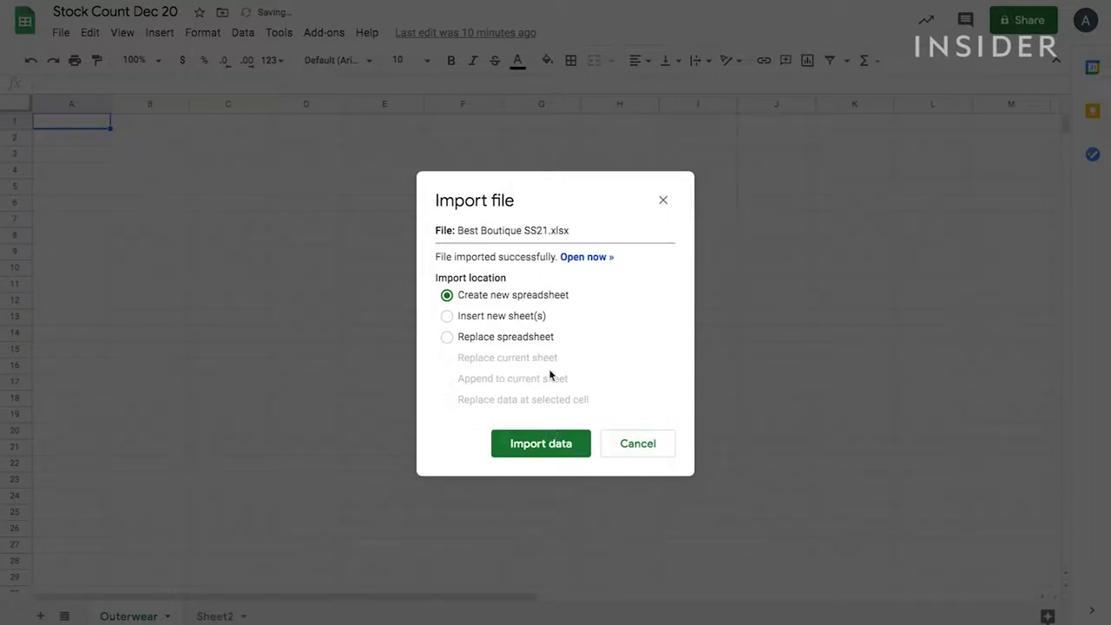
click(573, 258)
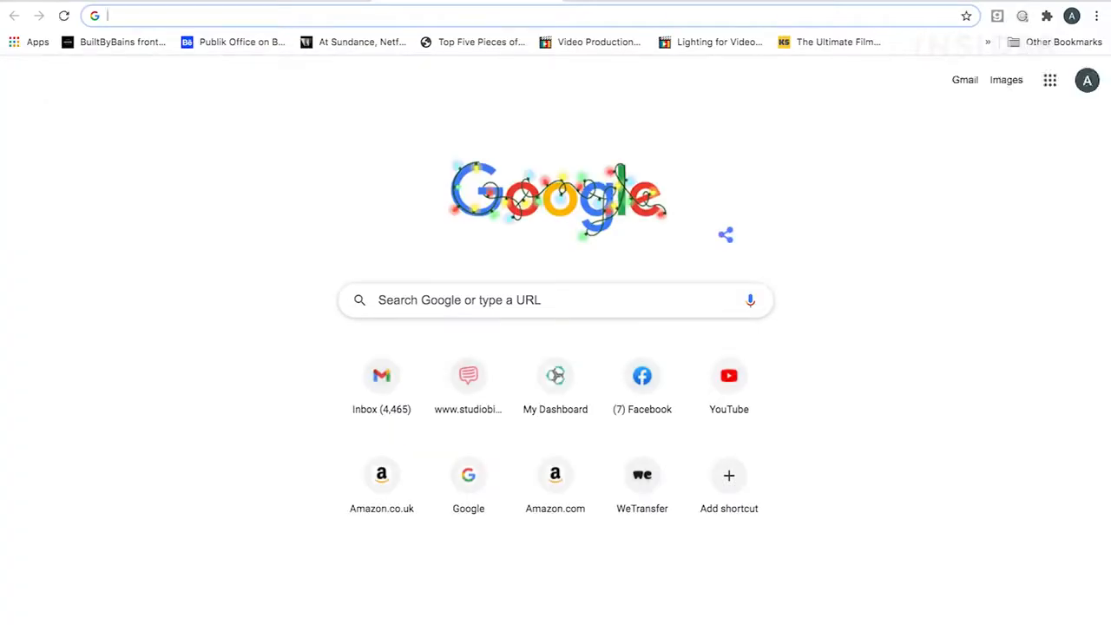
Step: In Google Drive settings, turn on converting uploaded files to Google Docs editor format
click(1050, 80)
click(910, 218)
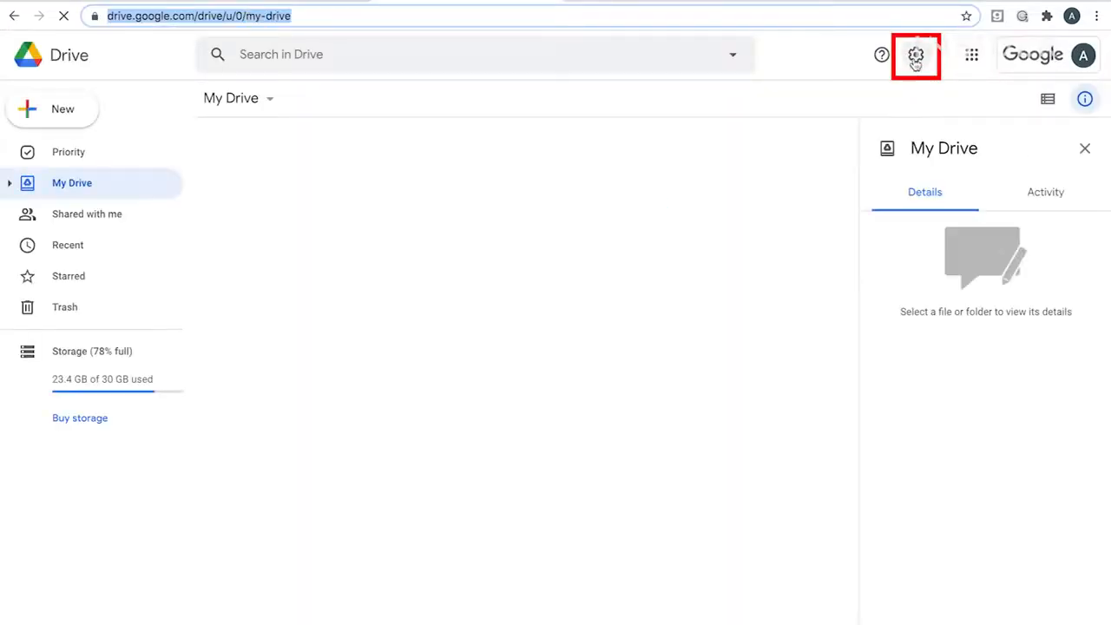
click(916, 55)
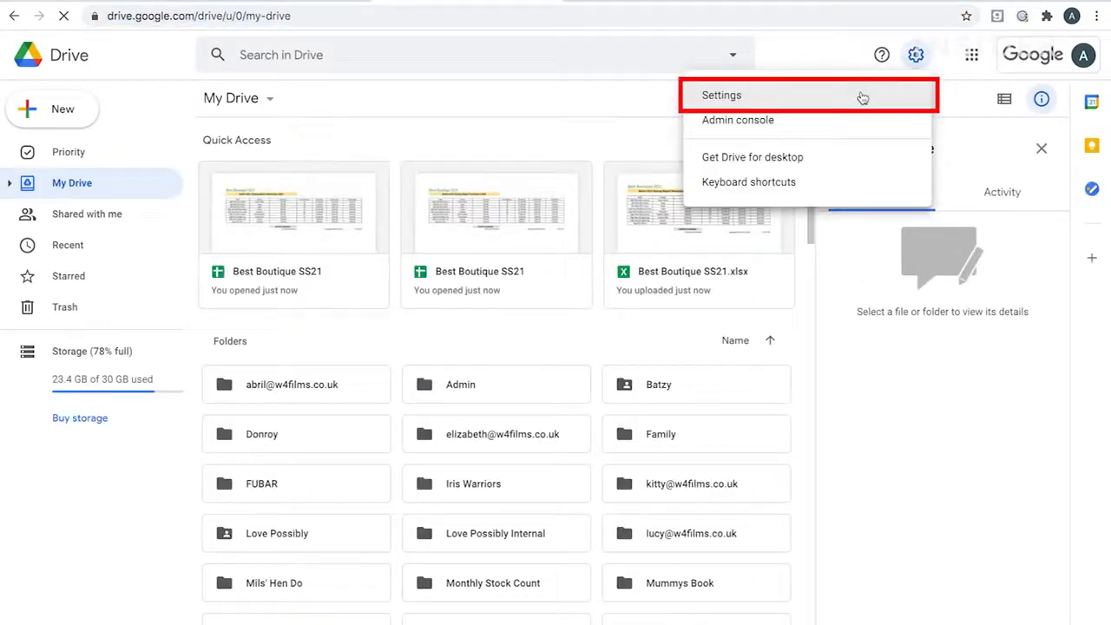
click(730, 94)
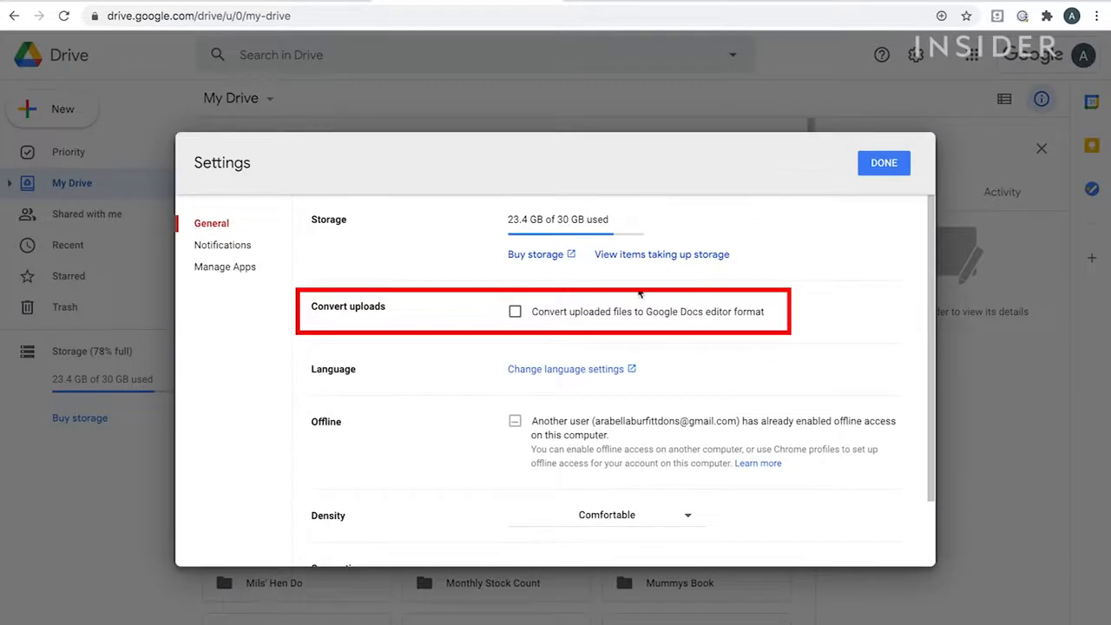
click(515, 312)
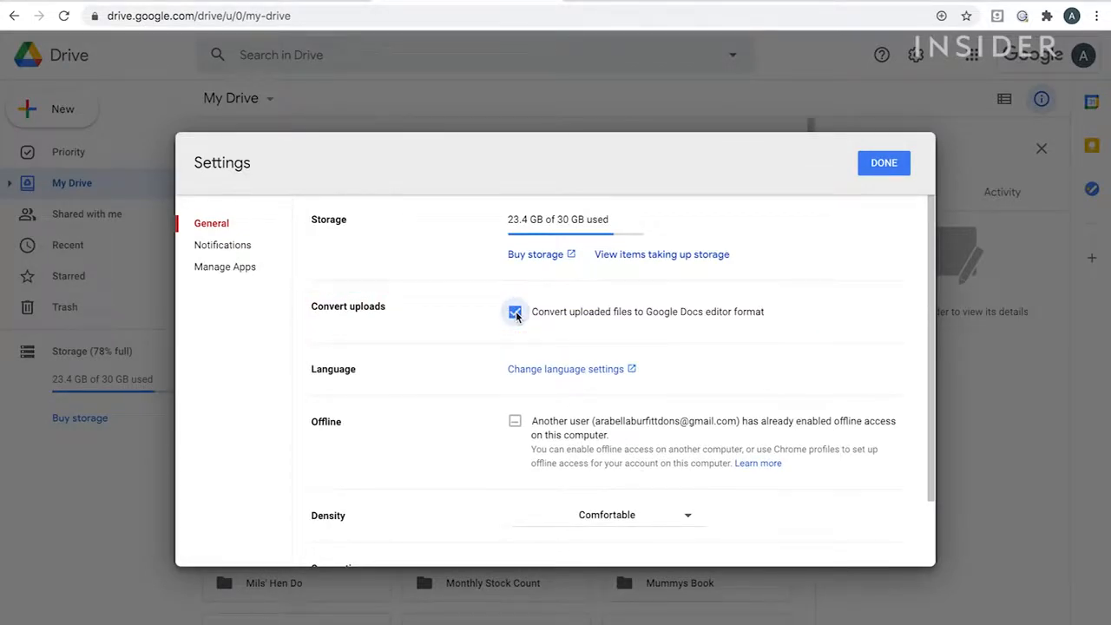
click(879, 169)
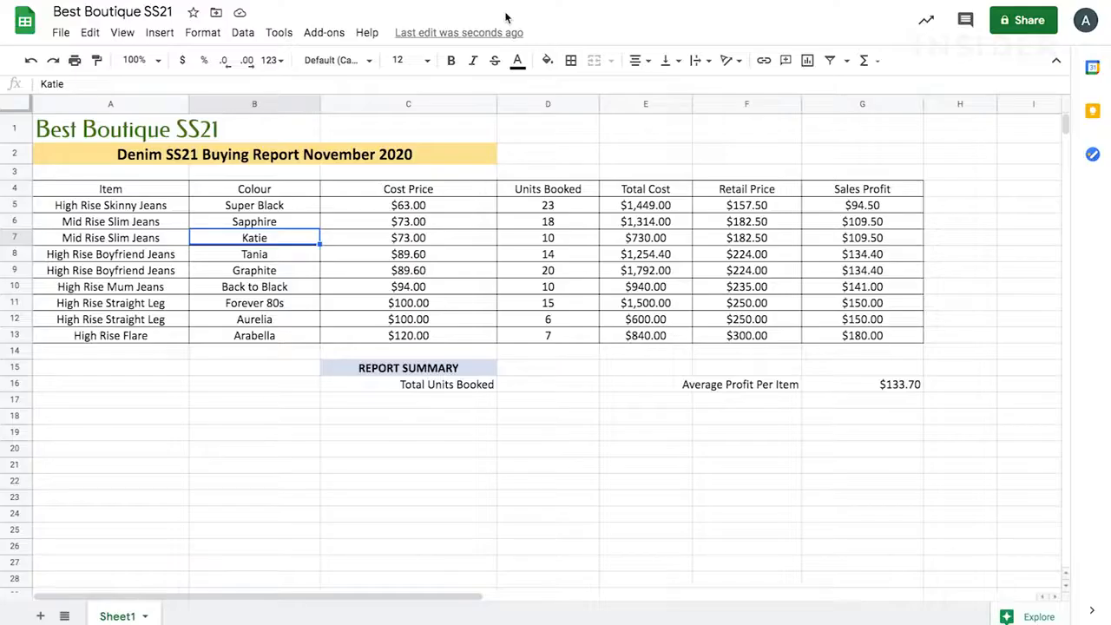
Step: Select cell A7, then the whole Cost Price column, then all of row 6
click(121, 244)
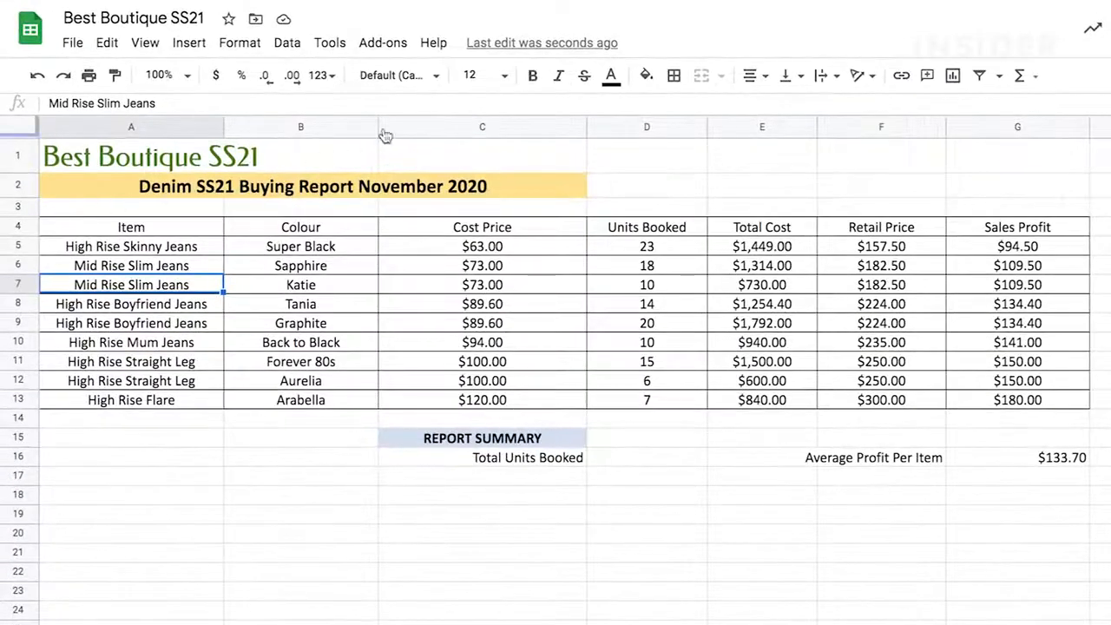
click(415, 127)
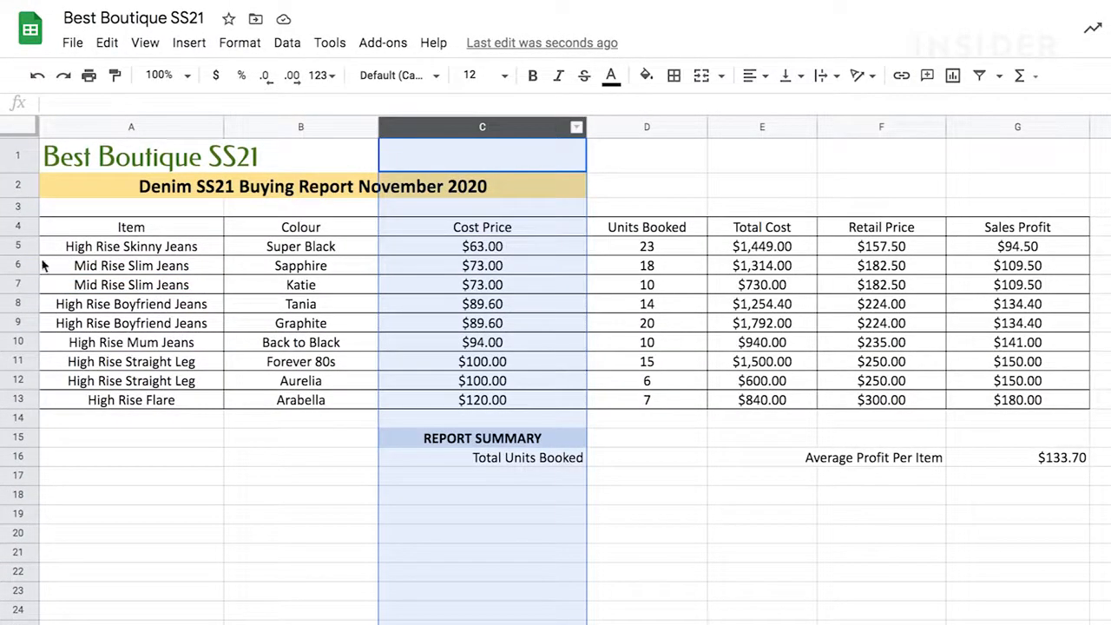
click(16, 266)
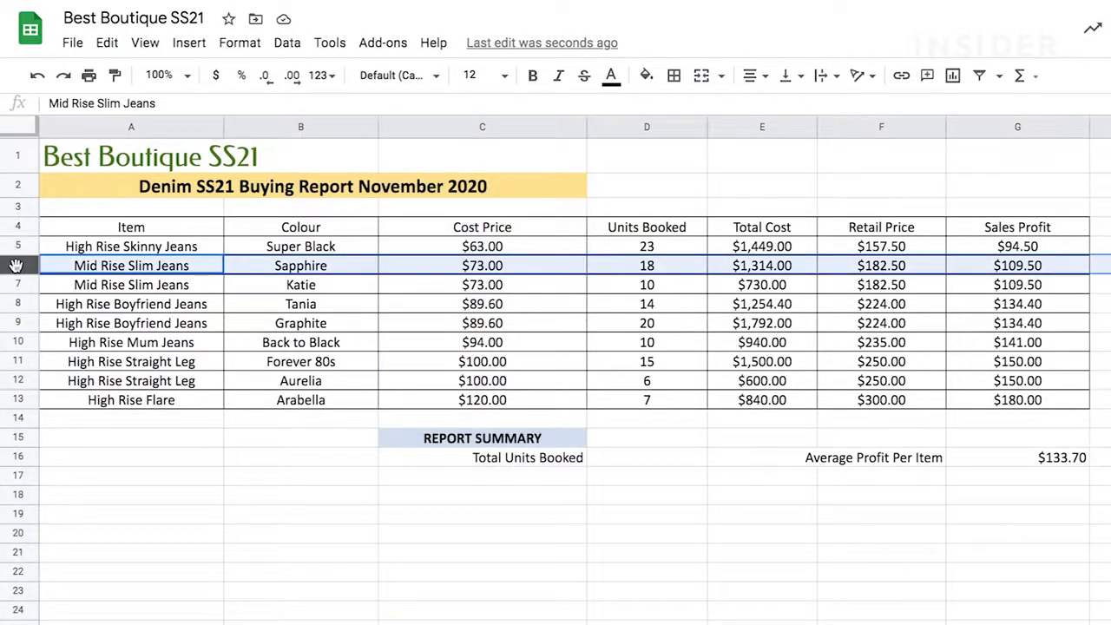
Step: Change B6's colour from Sapphire to Ruby, then inspect G9's Sales Profit formula
double_click(329, 265)
drag(329, 264, 258, 263)
text(Ruby)
key(Return)
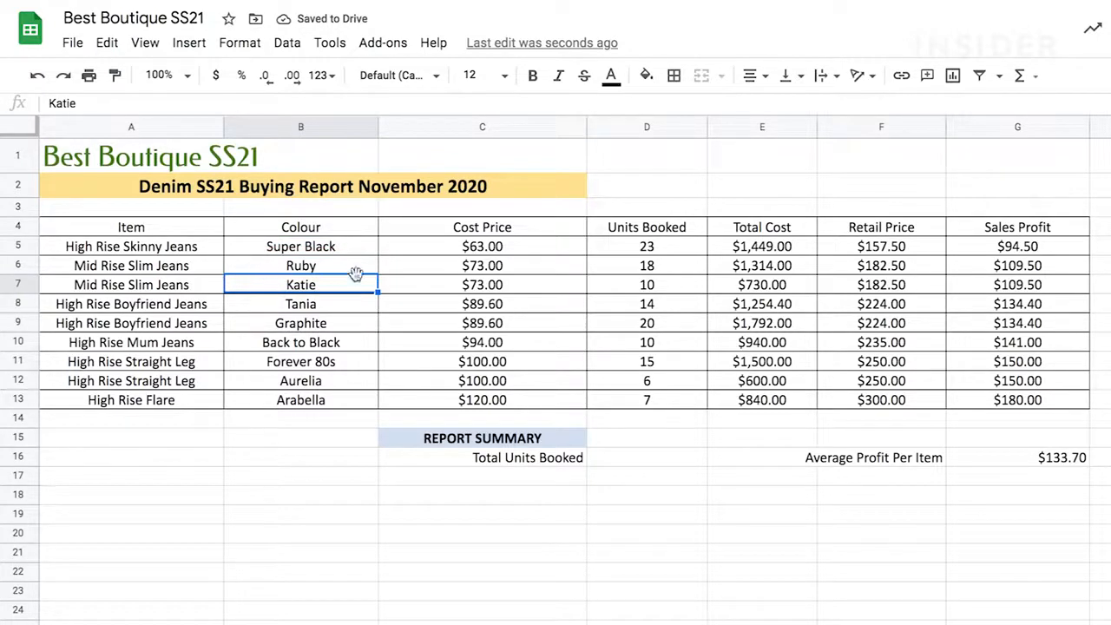
click(994, 321)
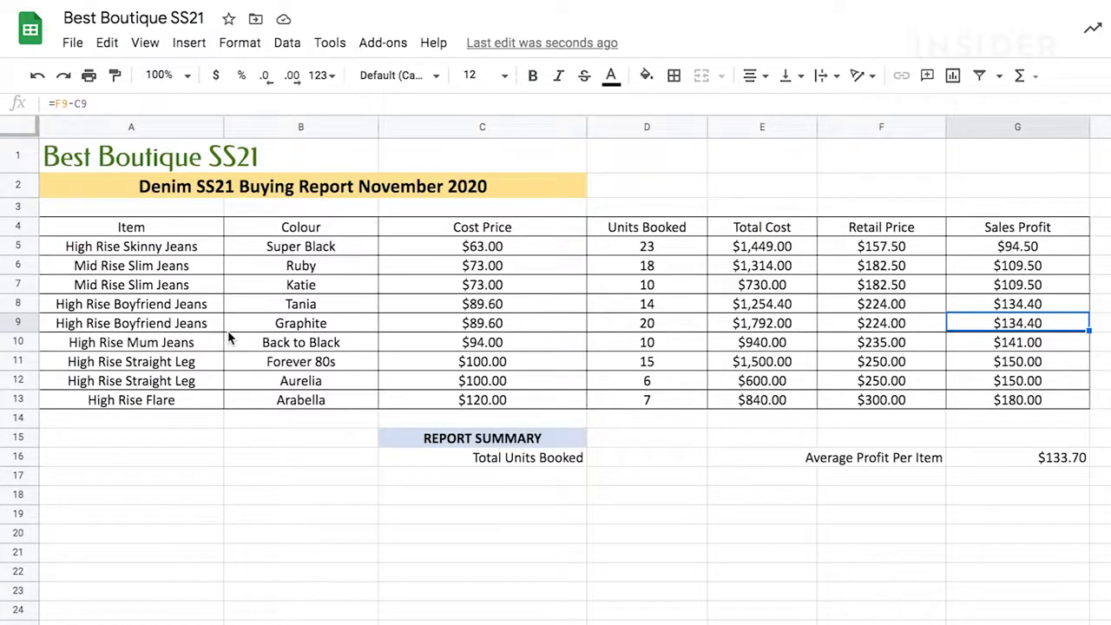
drag(442, 253, 747, 395)
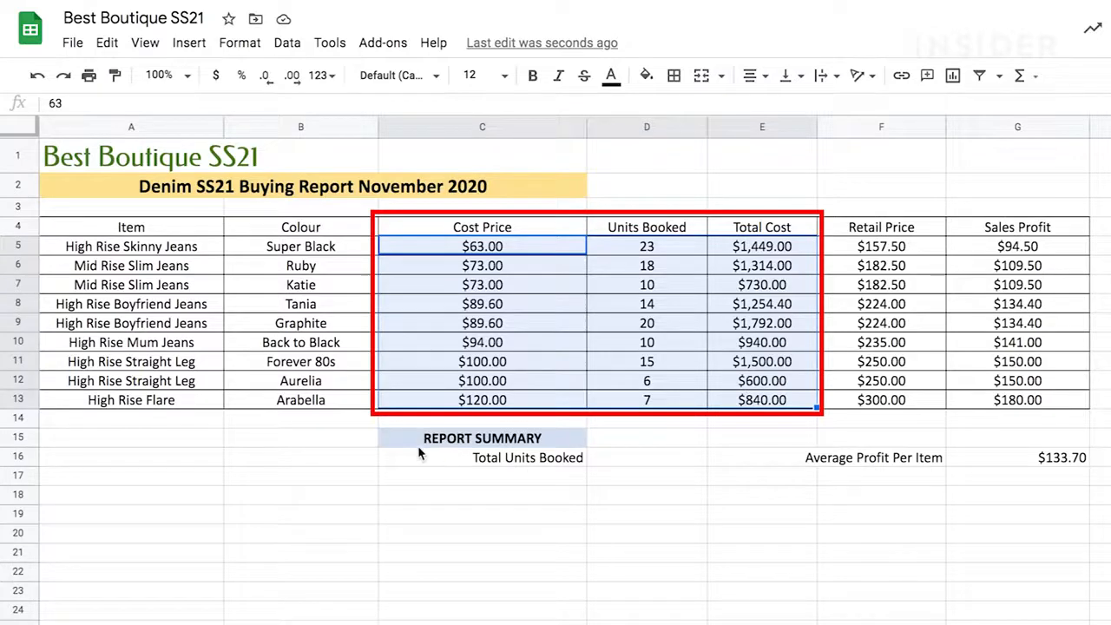
click(371, 497)
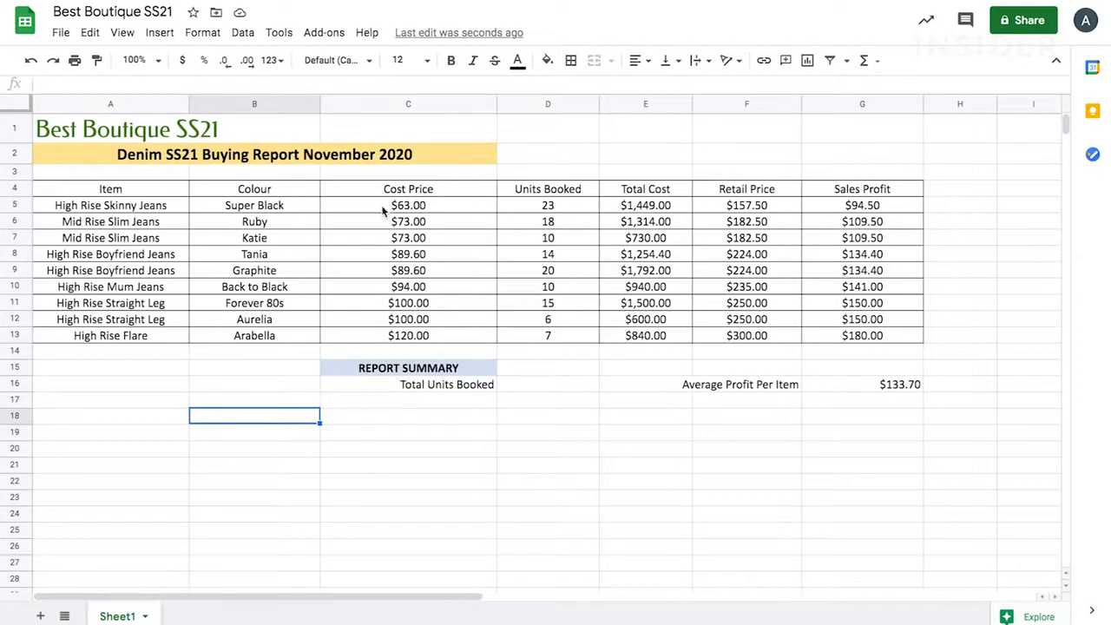
click(382, 211)
drag(382, 211, 378, 337)
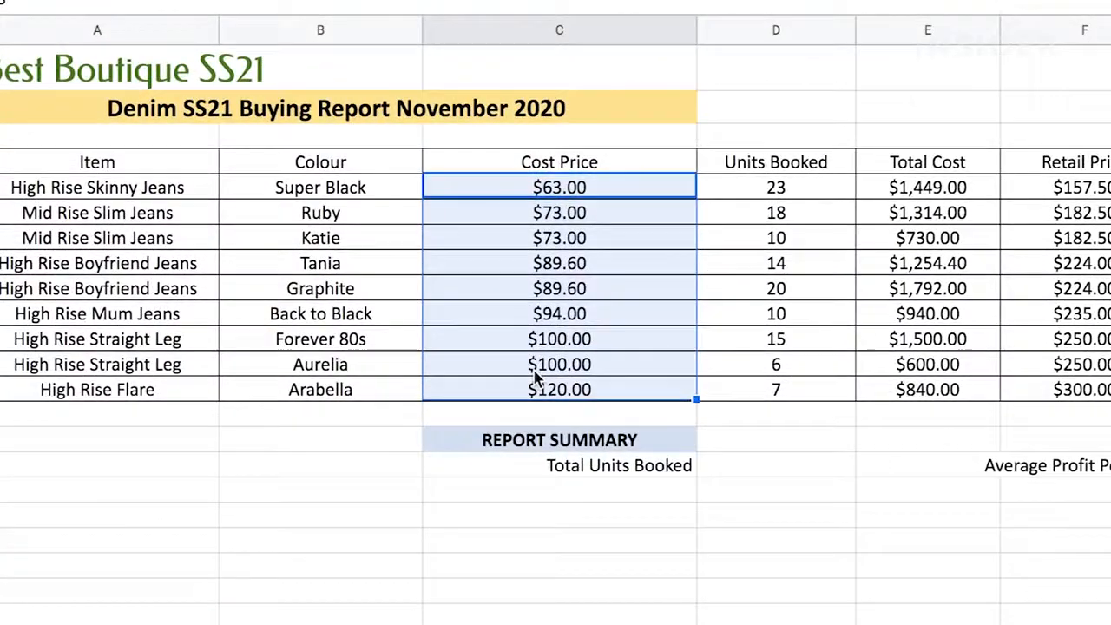
mouse_move(603, 402)
mouse_down()
mouse_move(616, 446)
mouse_move(600, 624)
mouse_move(326, 624)
mouse_move(529, 591)
mouse_move(532, 624)
mouse_move(955, 624)
mouse_up()
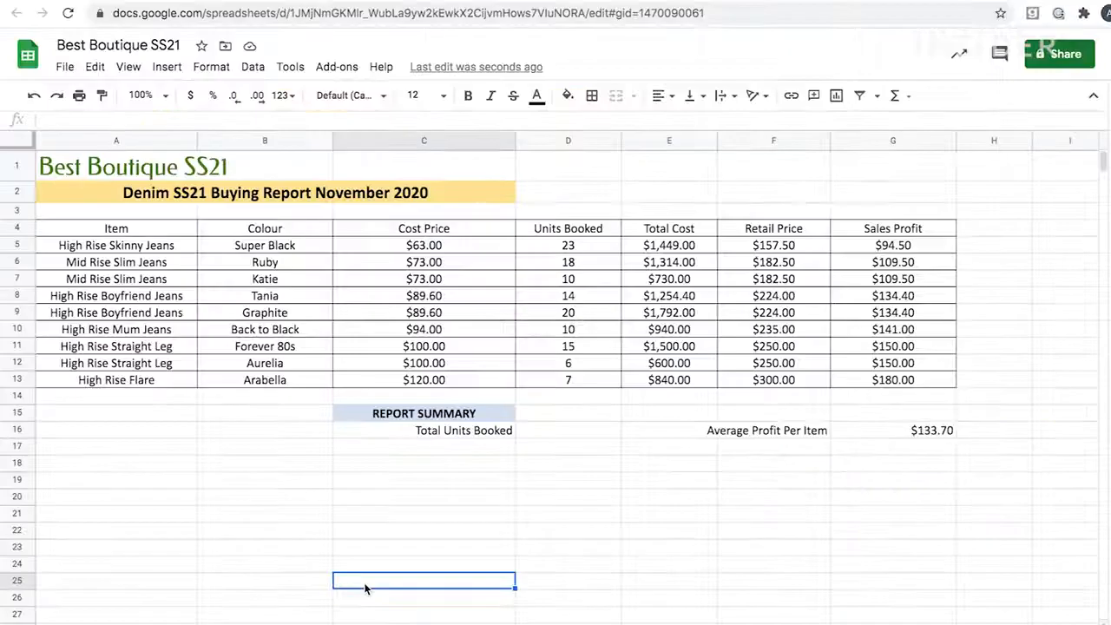
click(439, 246)
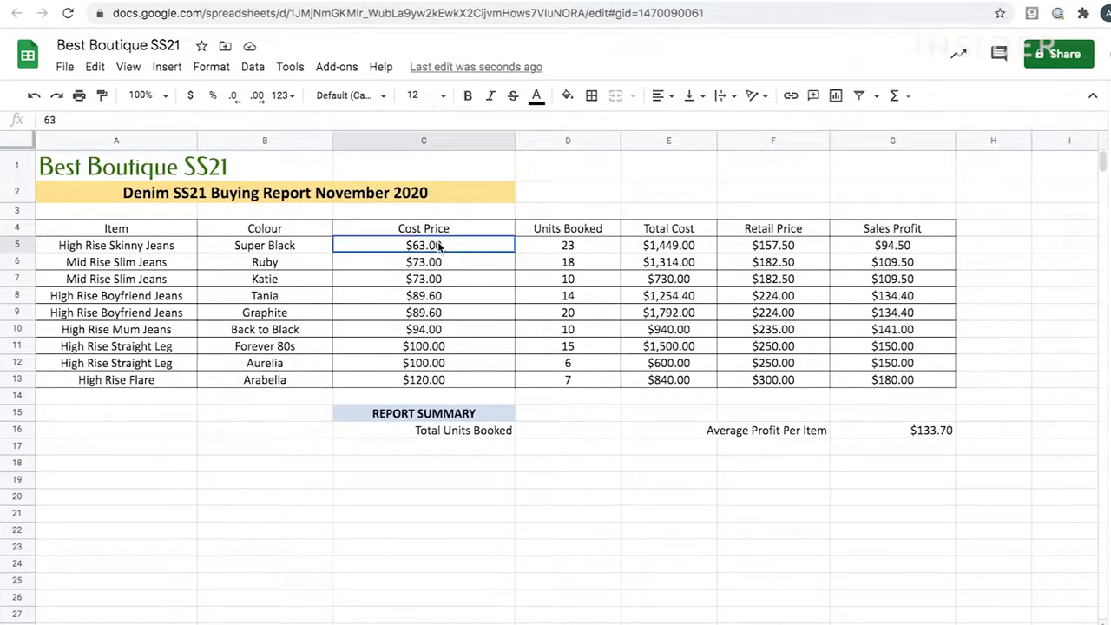
drag(439, 247, 587, 273)
drag(870, 342, 995, 384)
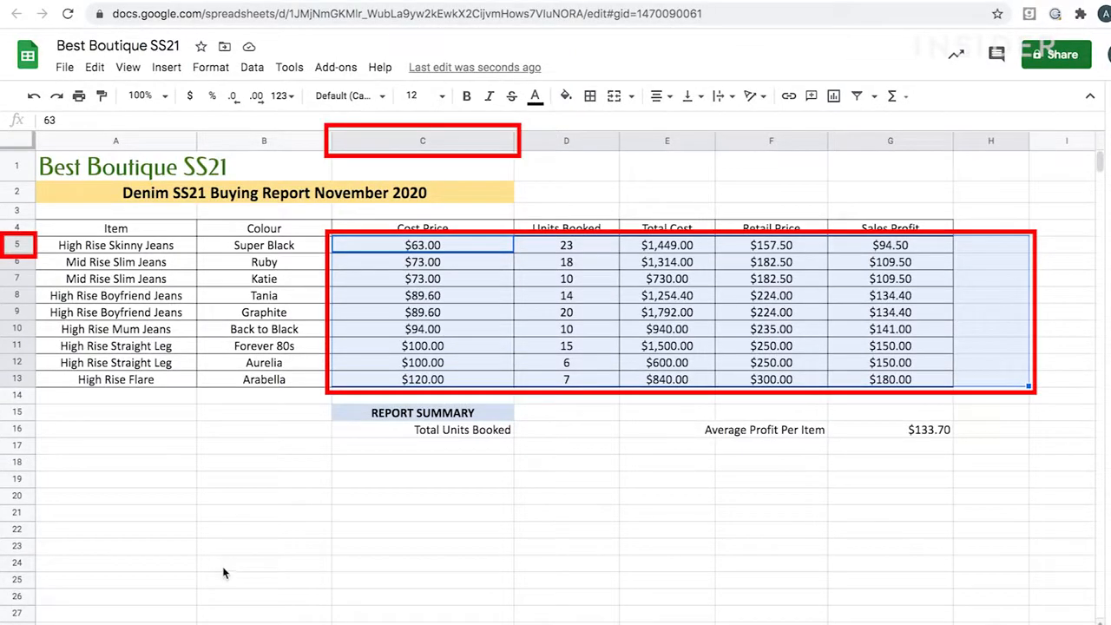
click(159, 459)
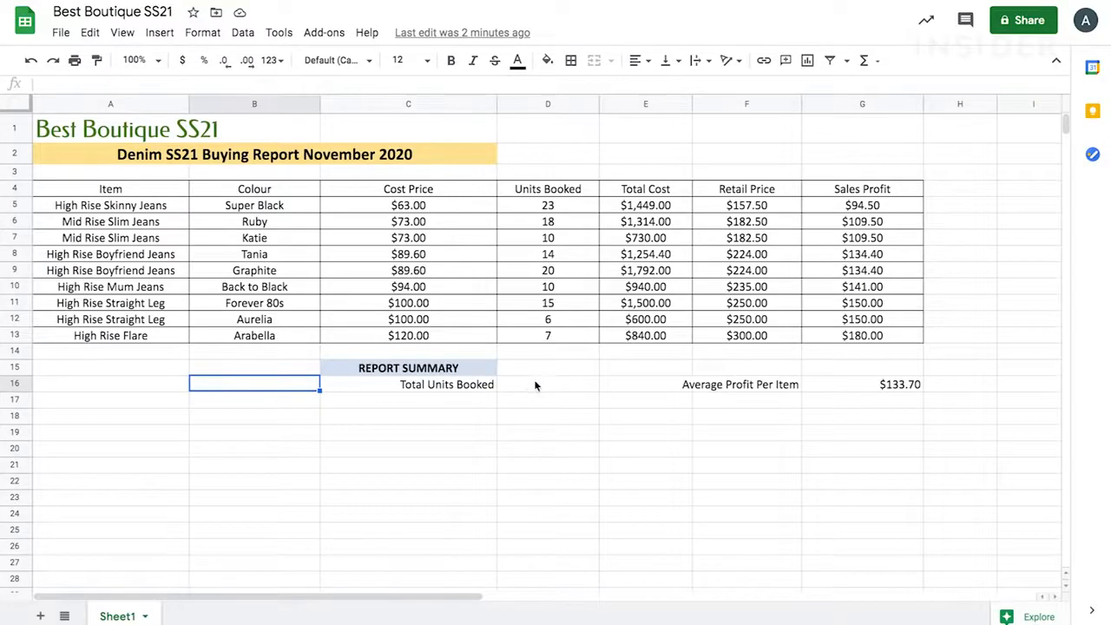
click(535, 385)
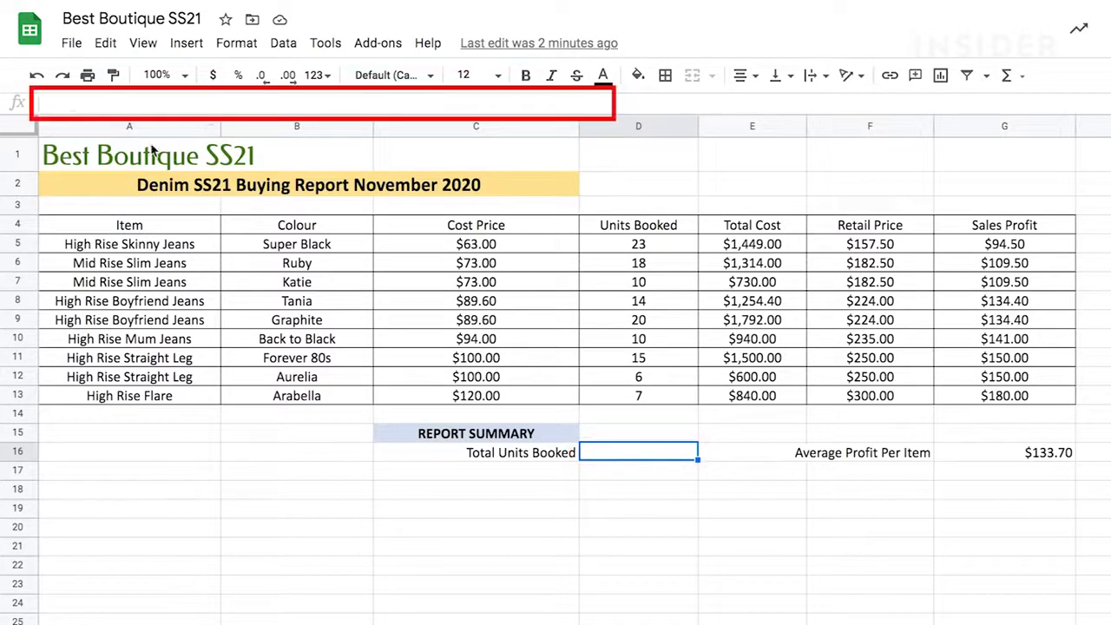
click(51, 105)
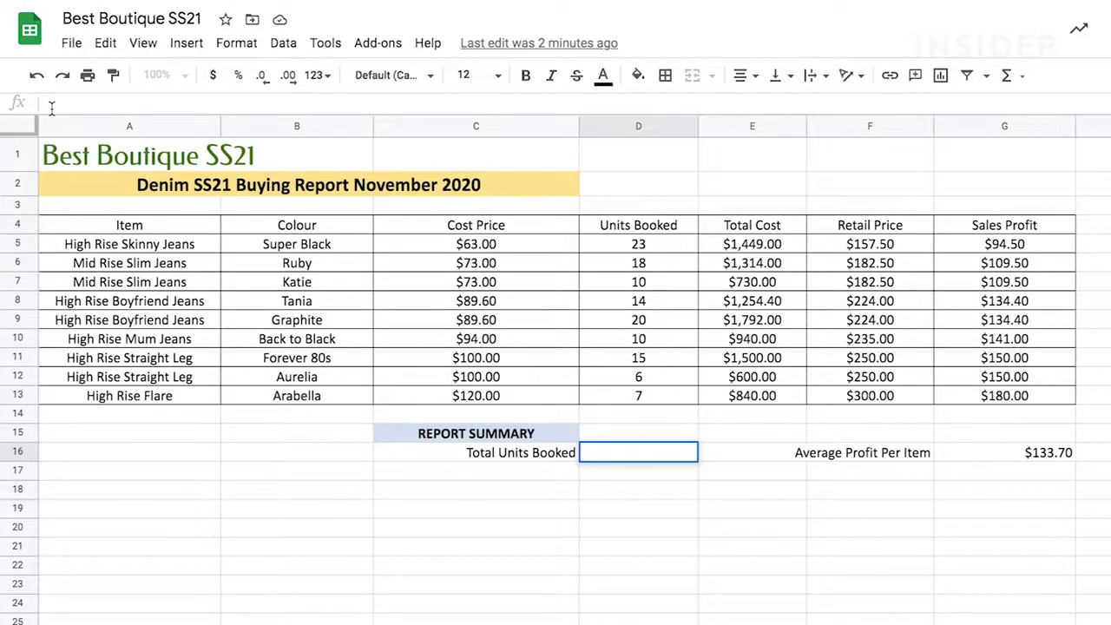
click(52, 107)
Step: Enter =SUM(D5:D13) in D16 so Total Units Booked shows 123
click(616, 454)
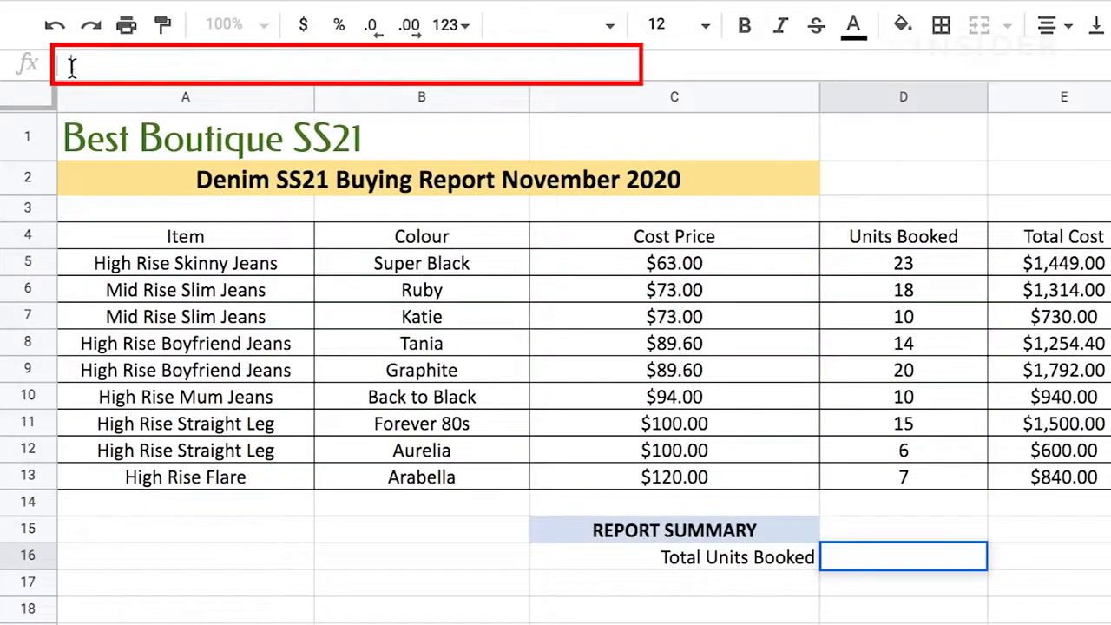
text(=)
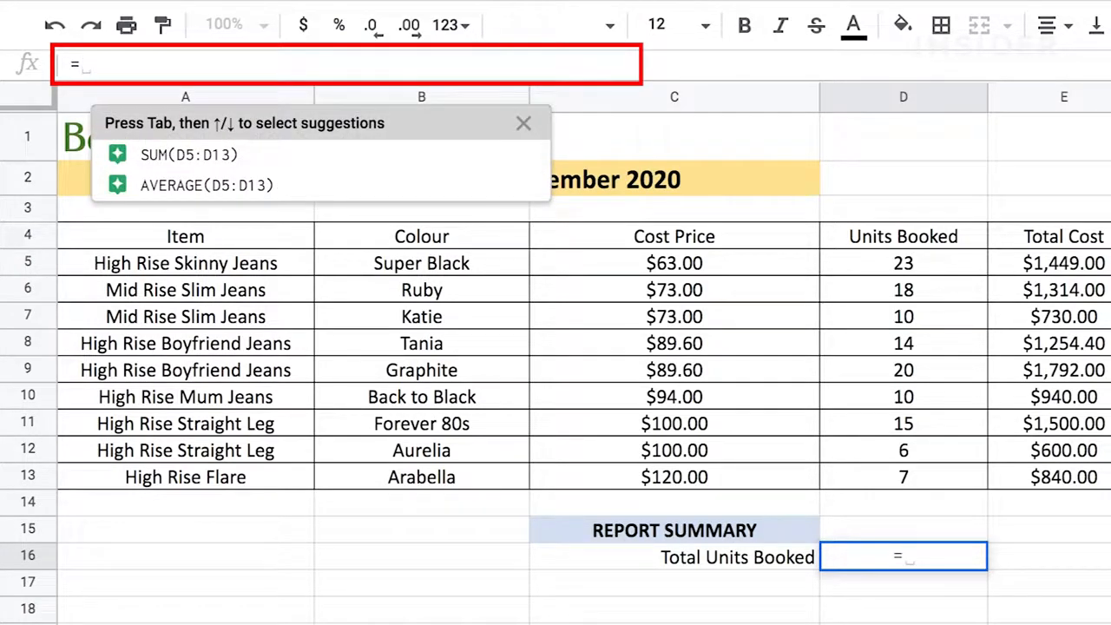
text(SUM)
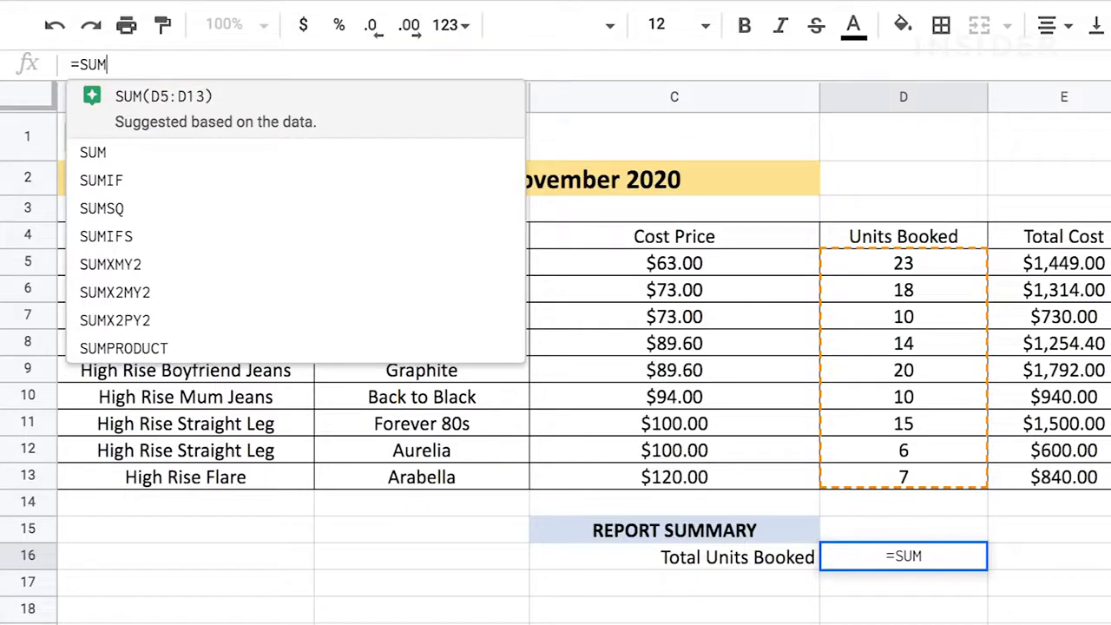
text(()
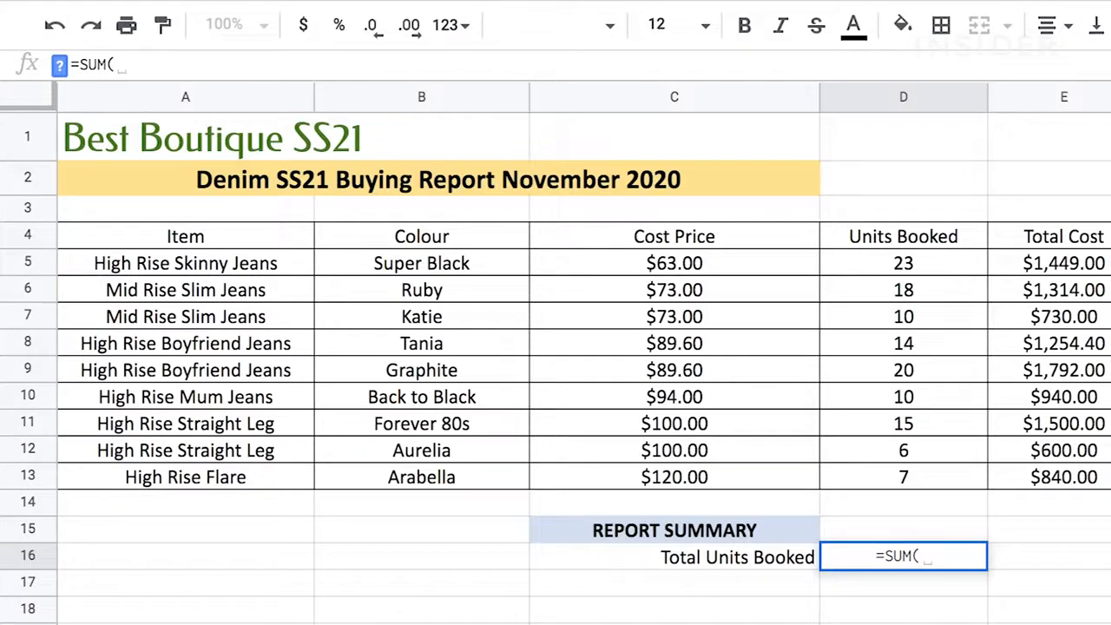
text(D5)
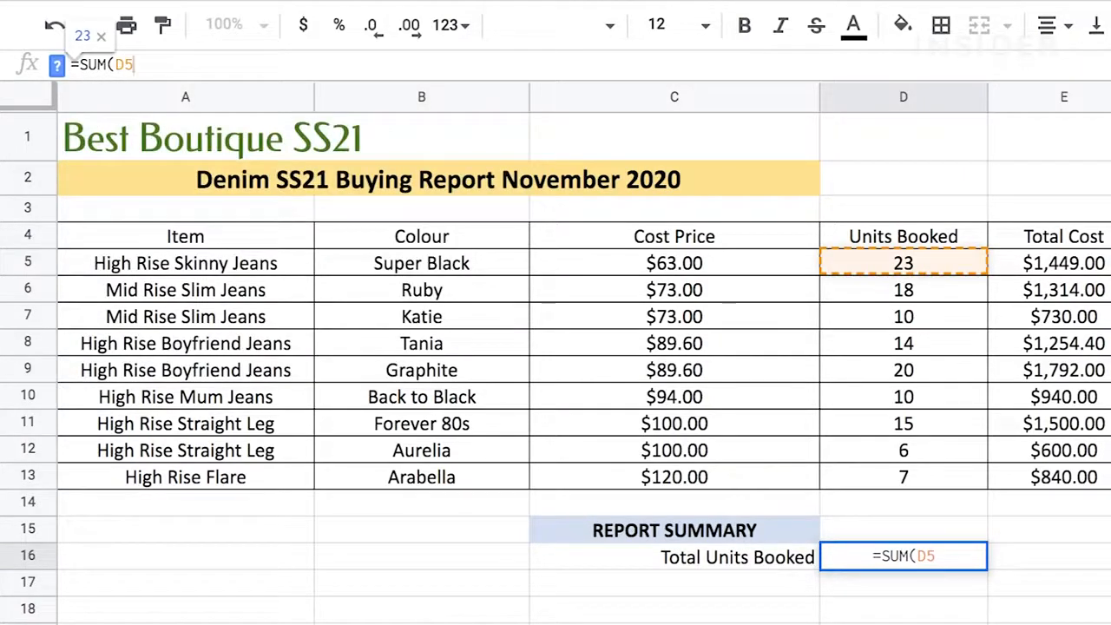
text(:D13)
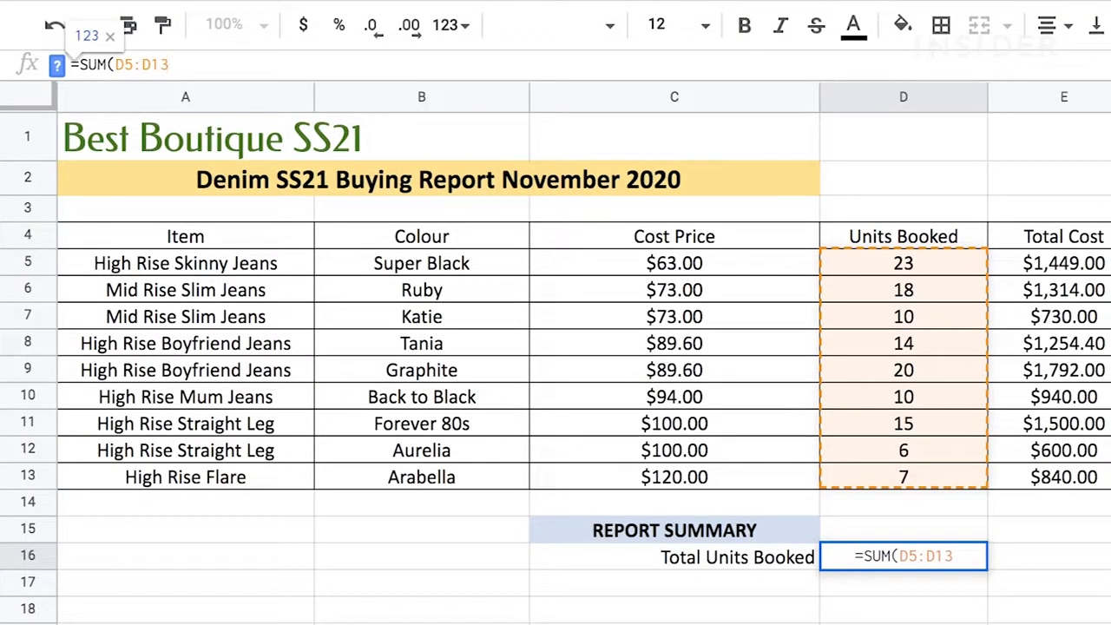
text())
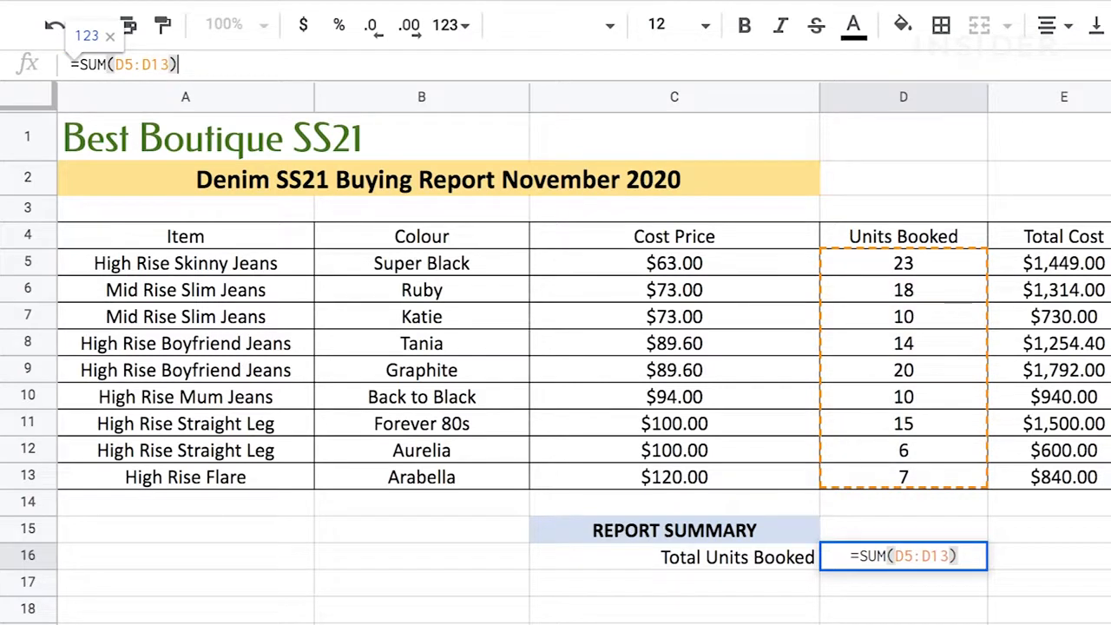
key(Return)
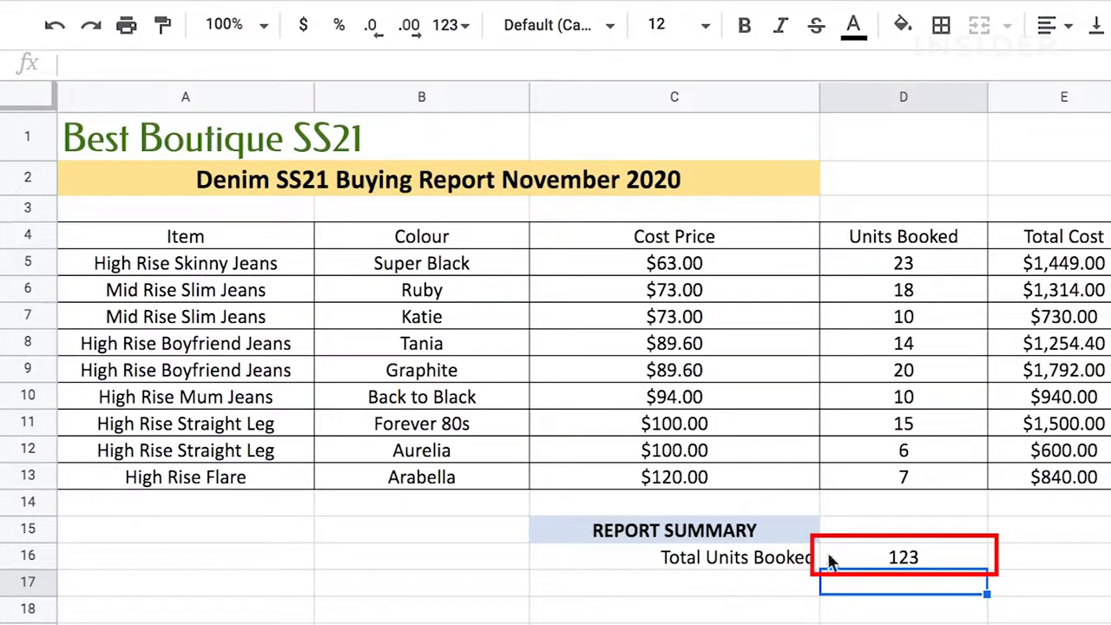
Step: Edit the D16 formula in the formula bar, removing the U from SUM
click(886, 556)
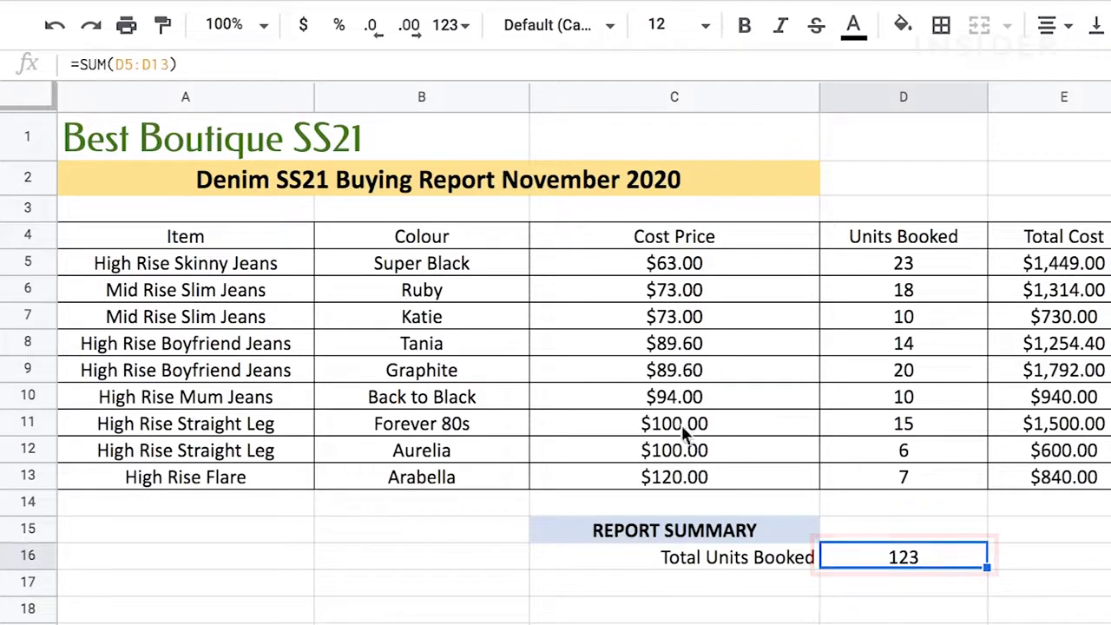
click(98, 66)
key(BackSpace)
text(ALL)
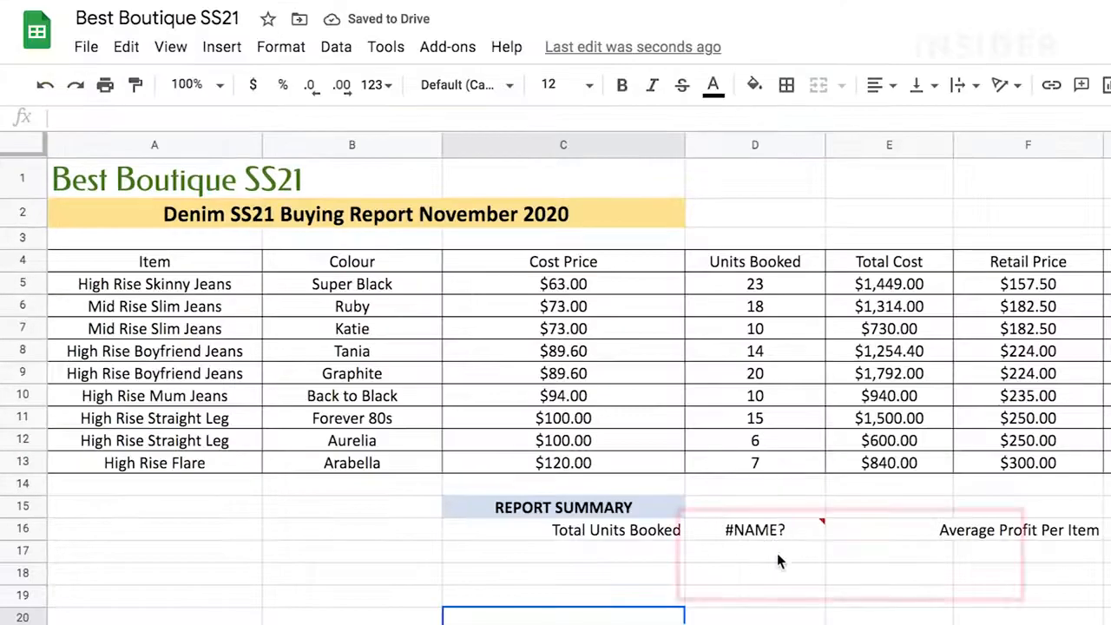
Step: Reinsert the missing U so D16 reads =SUM(D5:D13) and shows 123 again
click(860, 556)
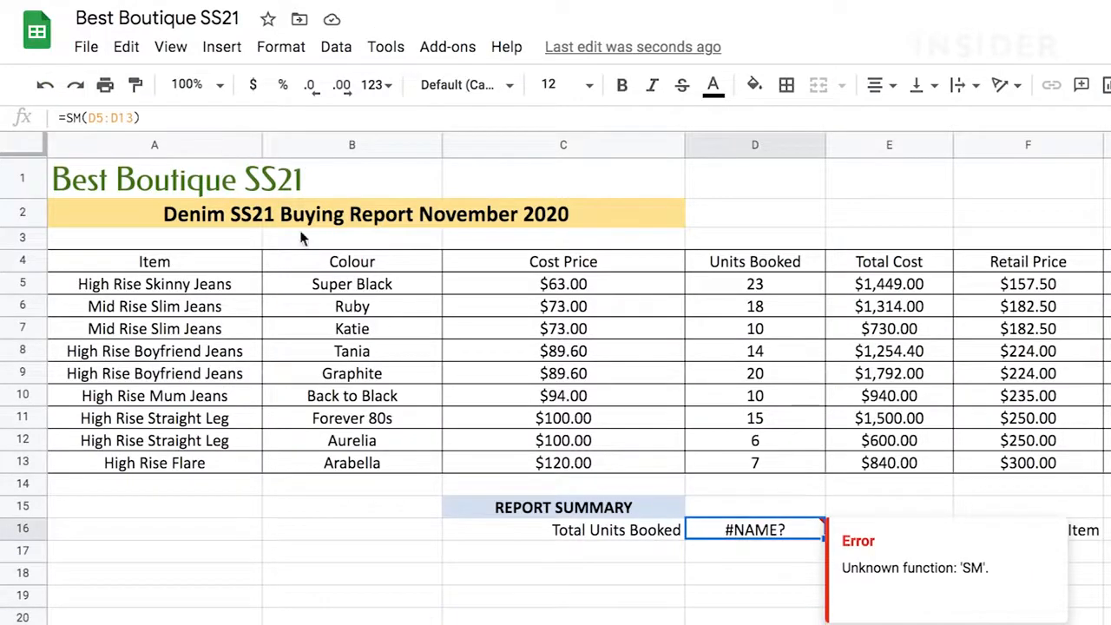
click(74, 117)
text(U)
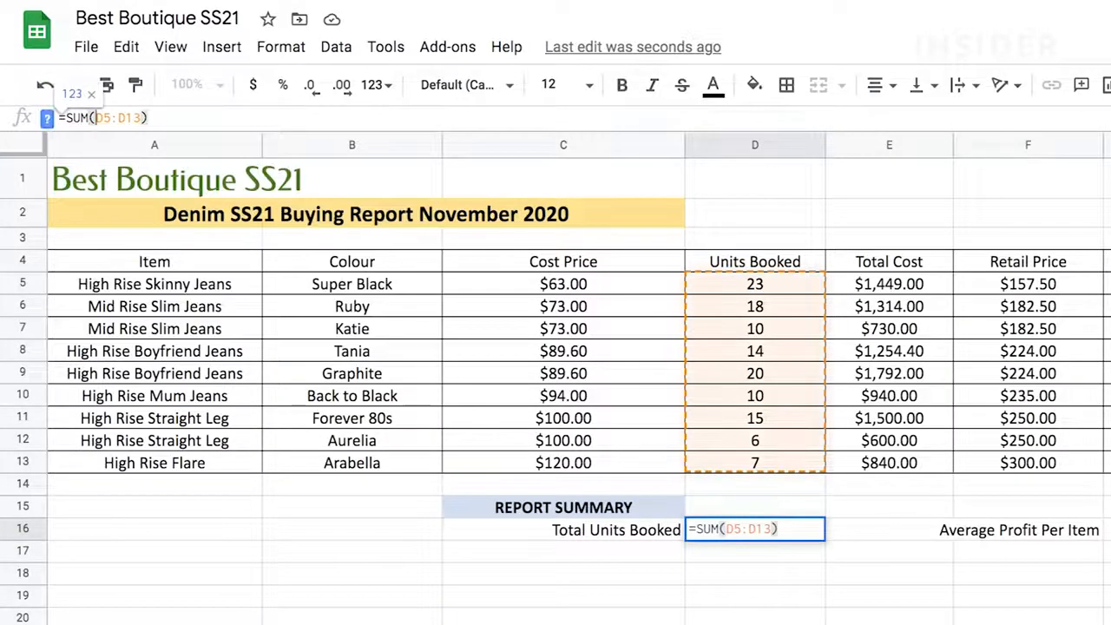
key(Return)
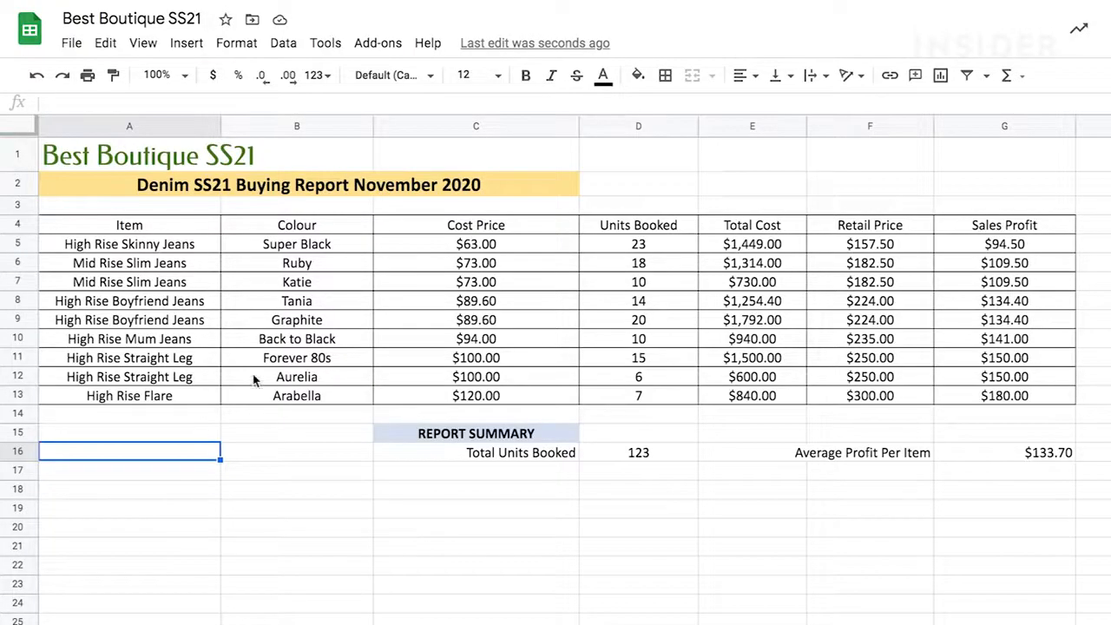
Step: Freeze rows 1–4 and scroll the denim rows to confirm the headings stay fixed
click(185, 420)
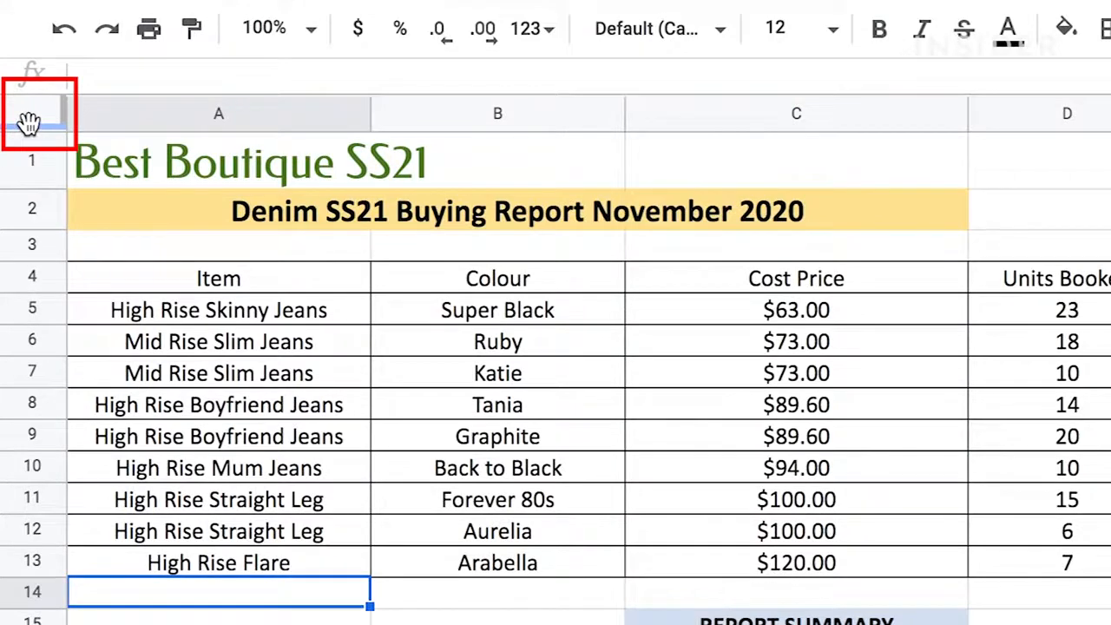
drag(28, 122, 19, 290)
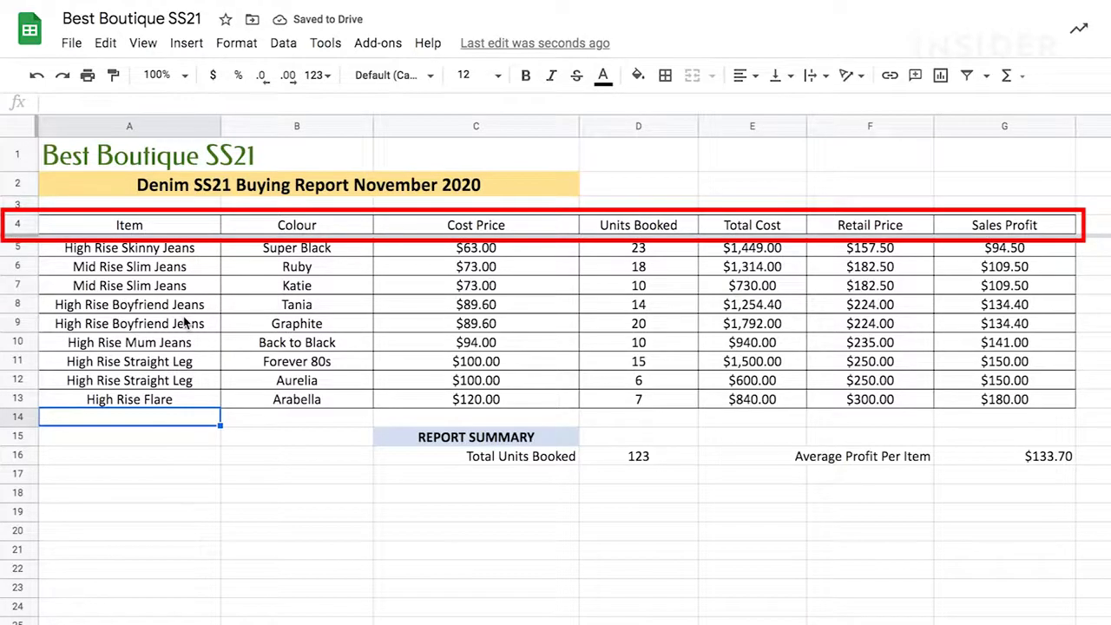
scroll(184, 323, down, 3)
scroll(184, 323, up, 3)
scroll(184, 323, down, 3)
scroll(184, 323, up, 3)
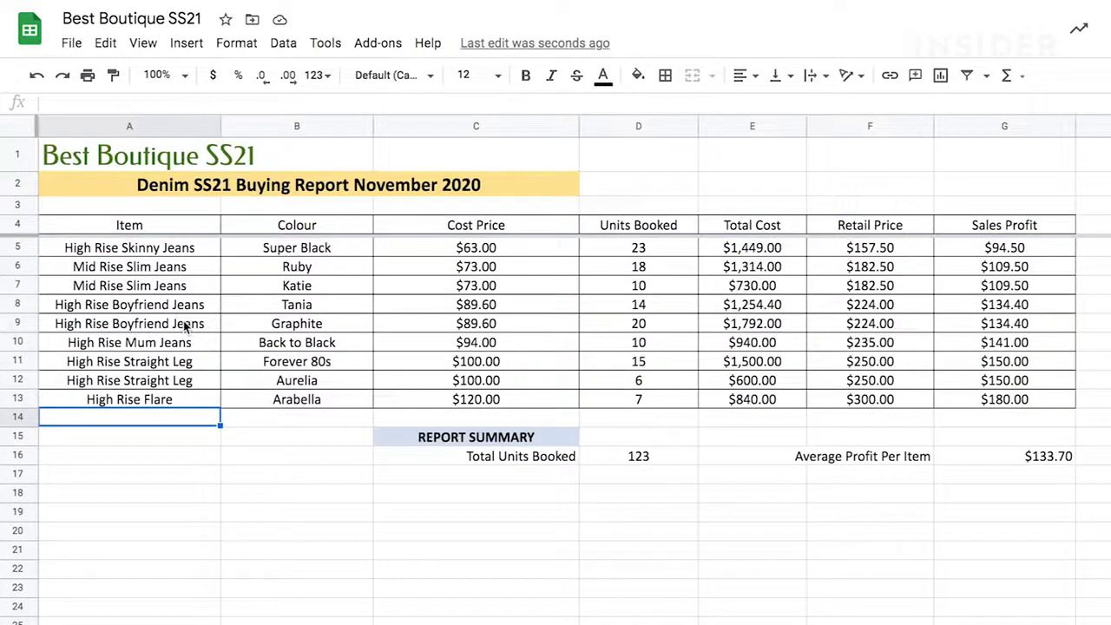
scroll(184, 323, down, 1)
click(309, 254)
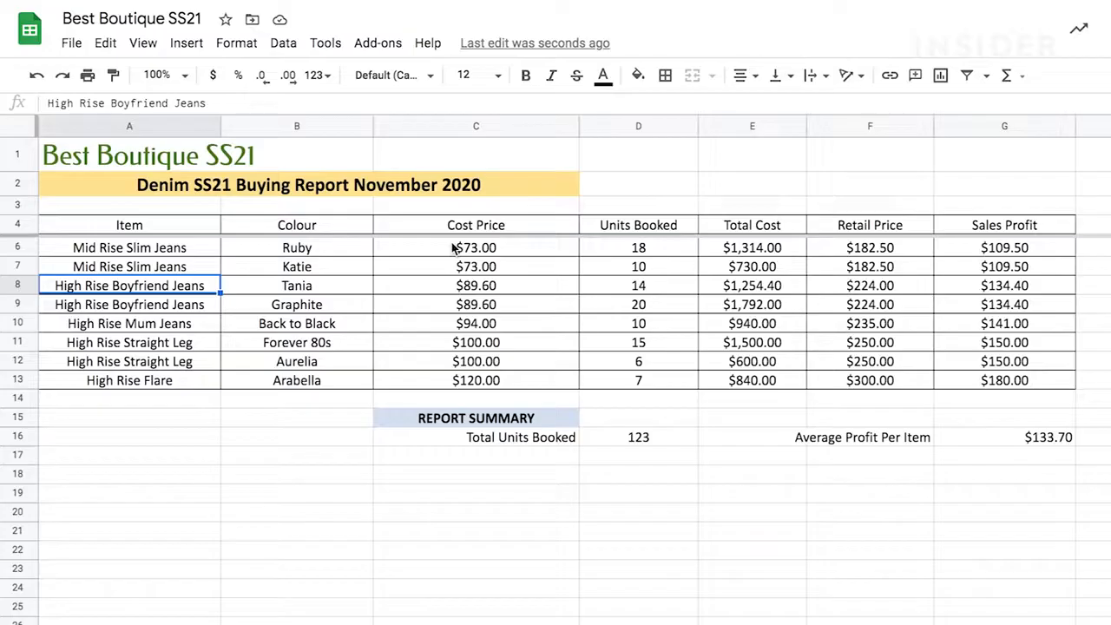
Step: Chart Cost Price C6:C13 and Sales Profit G6:G13 against item names A6:A13
drag(454, 246, 455, 384)
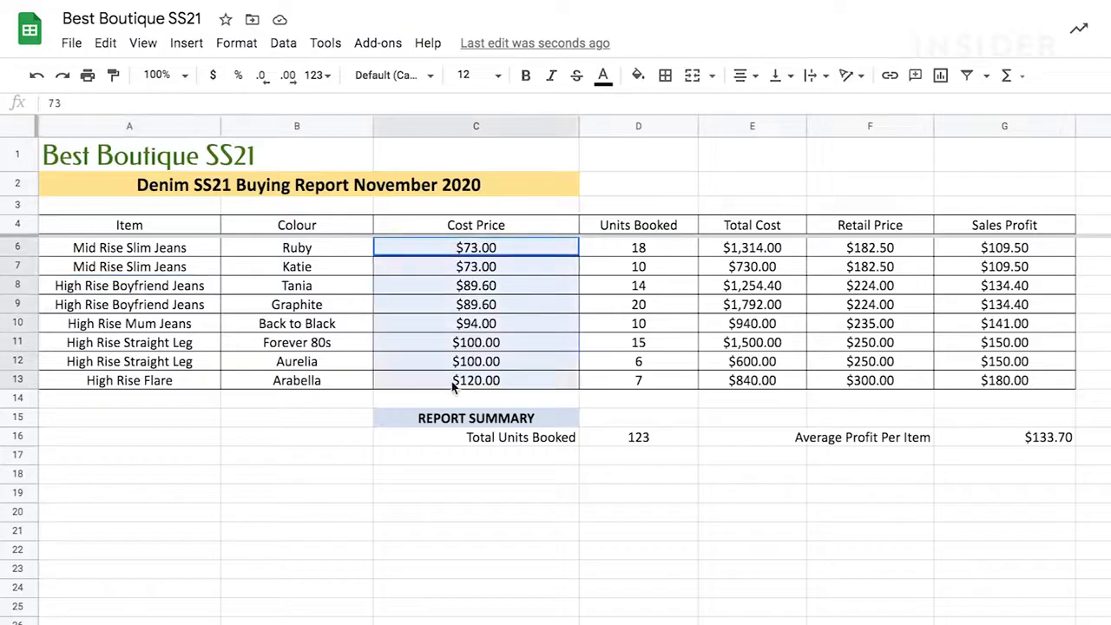
ctrl+click(984, 252)
drag(982, 253, 977, 383)
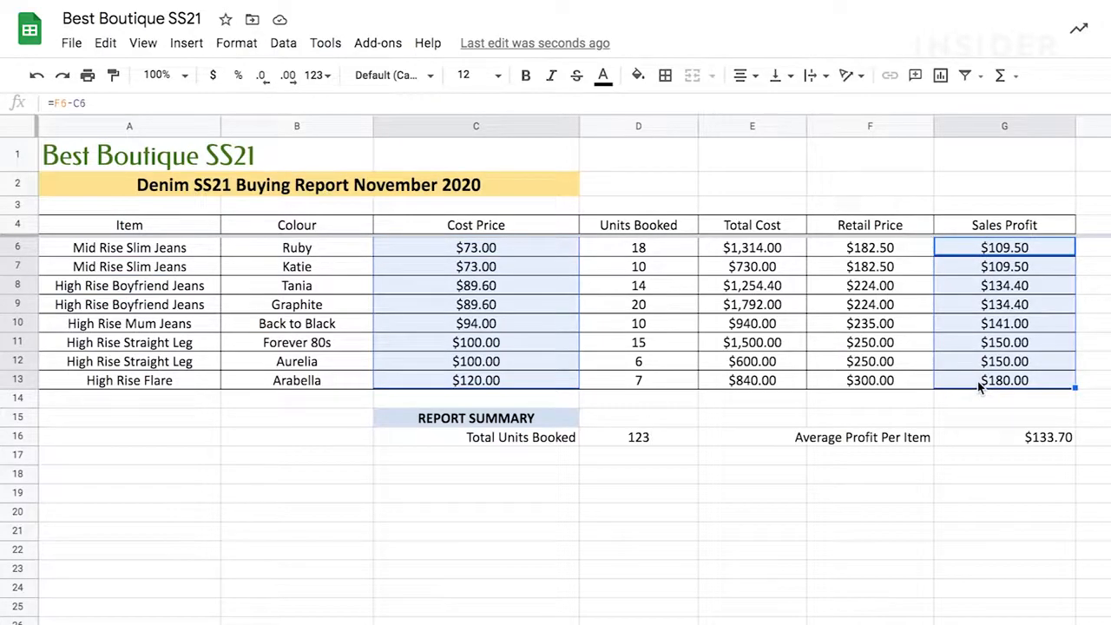
drag(178, 249, 187, 383)
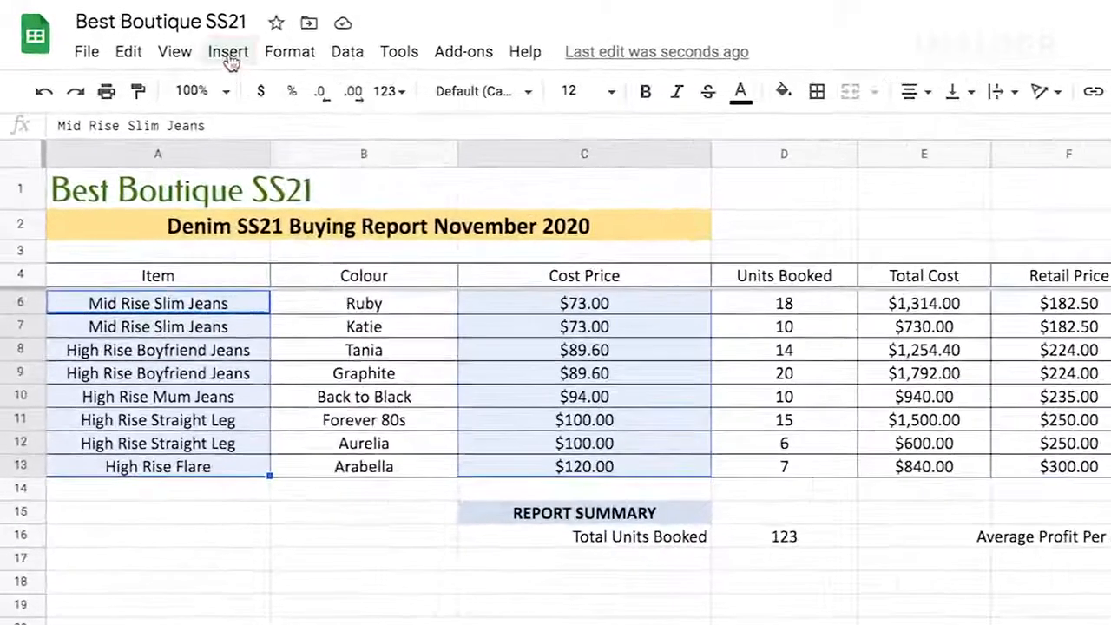
click(229, 54)
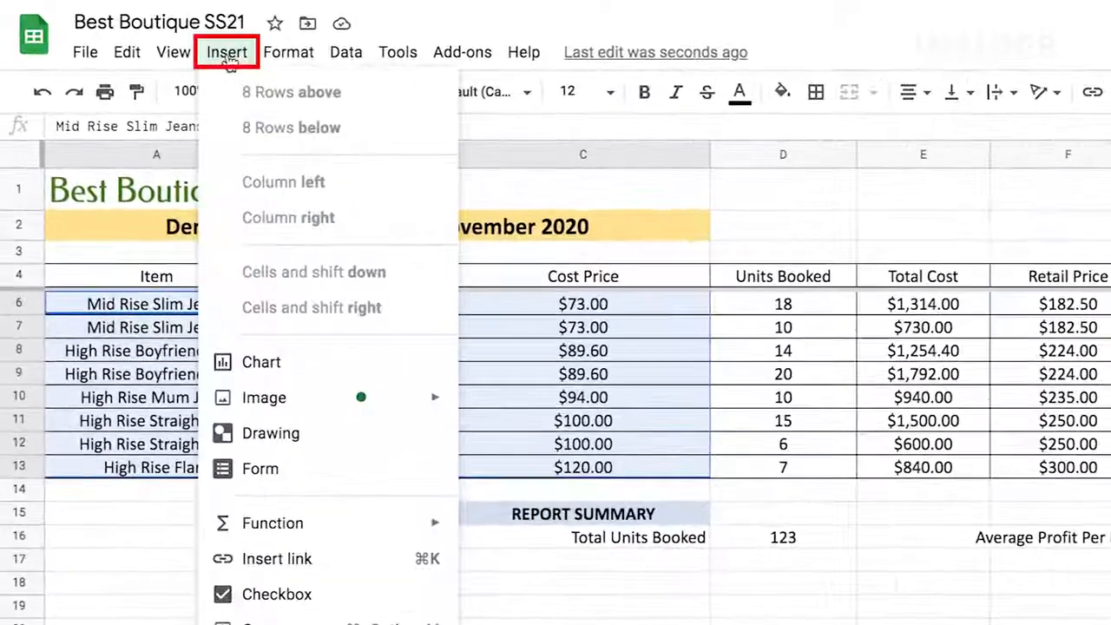
click(260, 365)
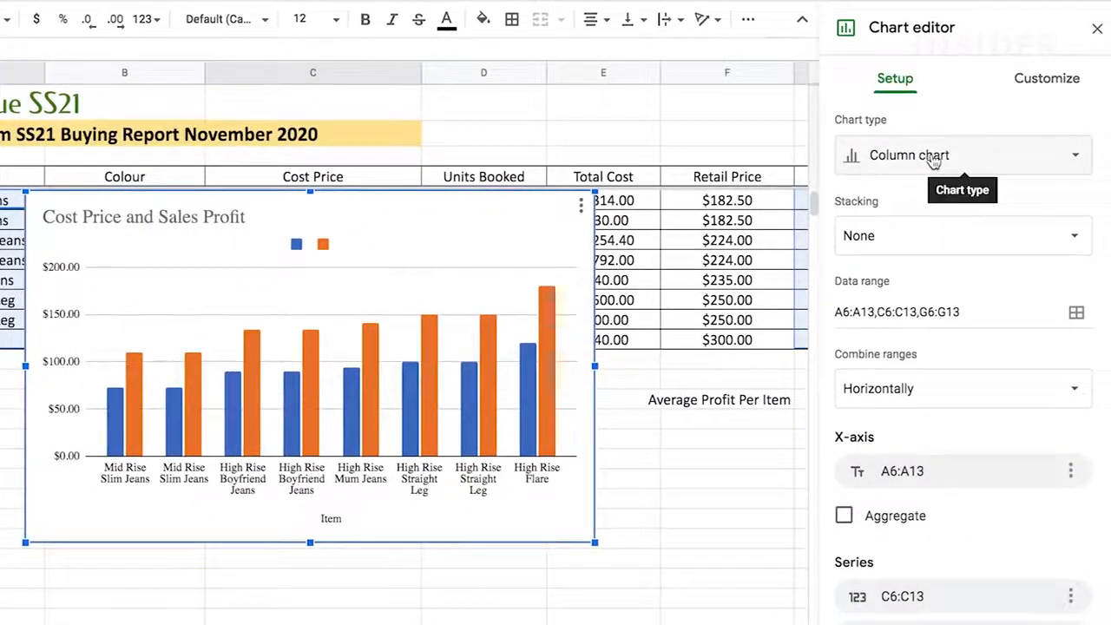
Step: Change the chart type to Bar chart, leaving the C6:C13 series options unchanged
click(933, 158)
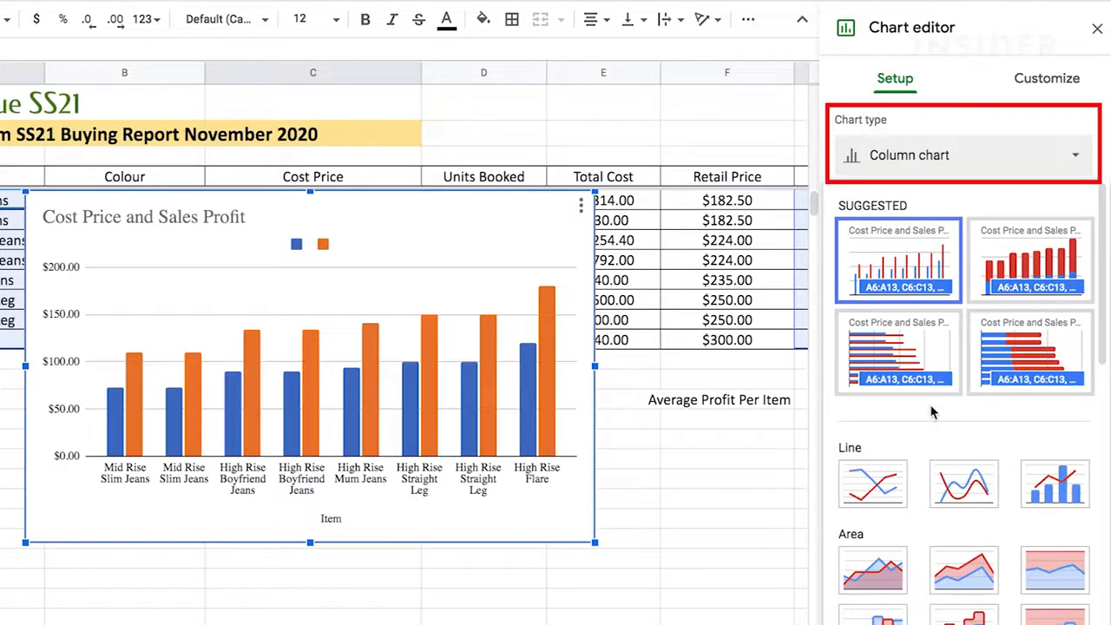
click(931, 360)
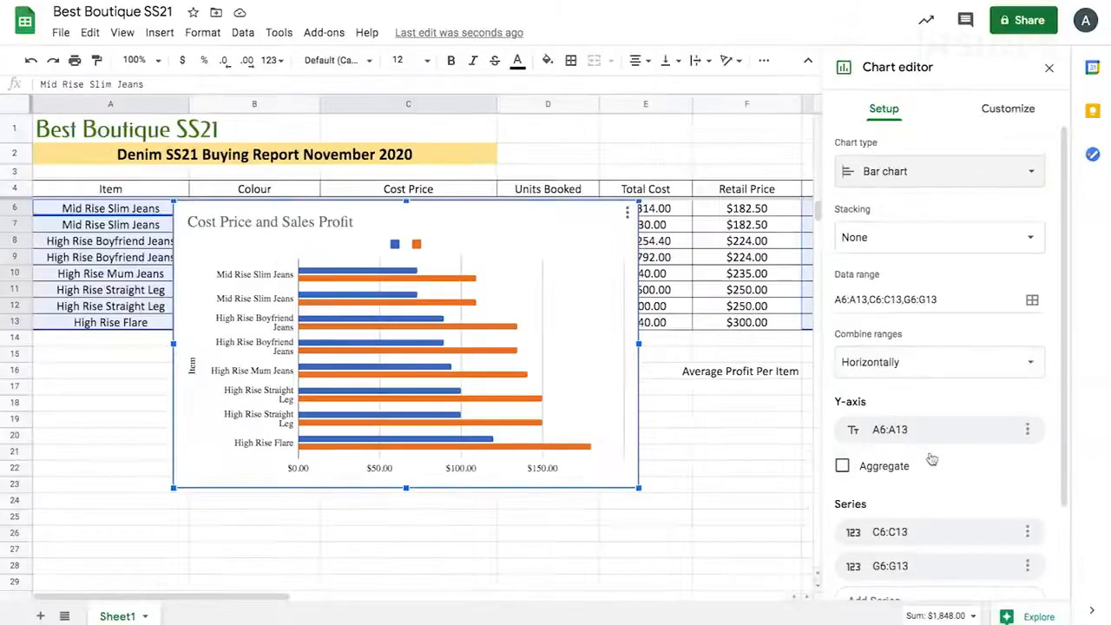
scroll(929, 391, down, 3)
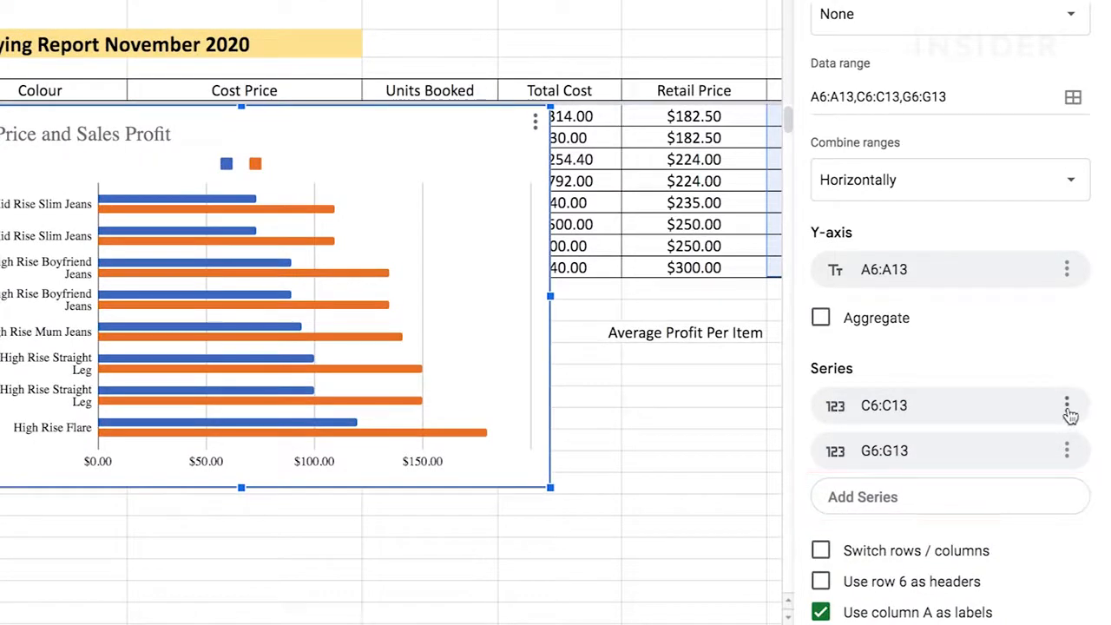
click(1069, 410)
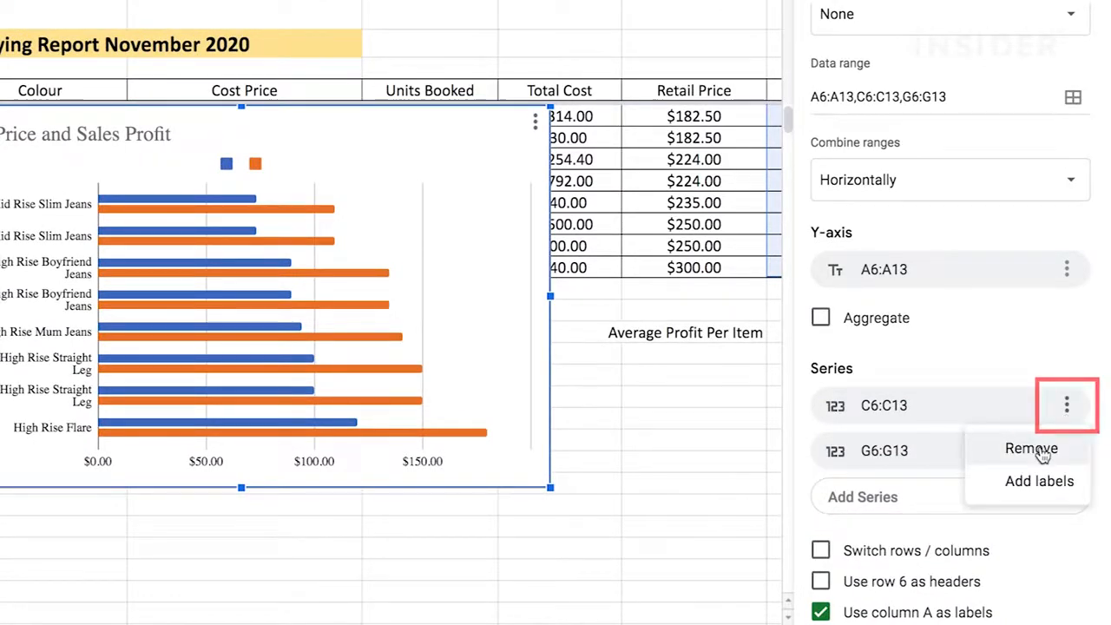
click(1103, 397)
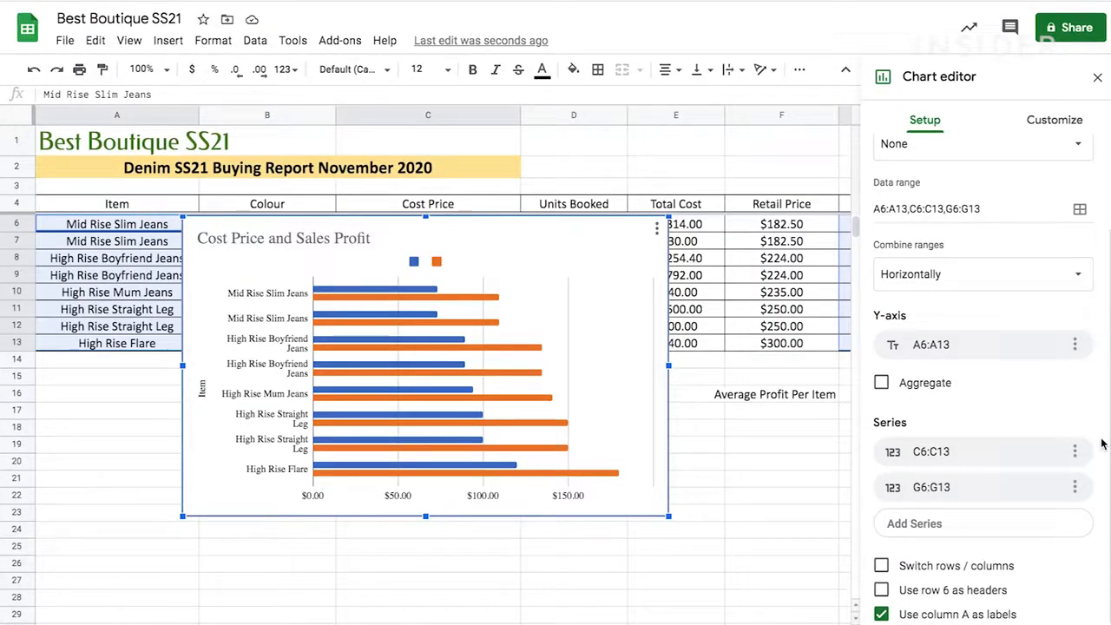
Step: Show the Chart style options for the Cost Price vs Sales Profit bar chart in the Customize panel
click(1051, 125)
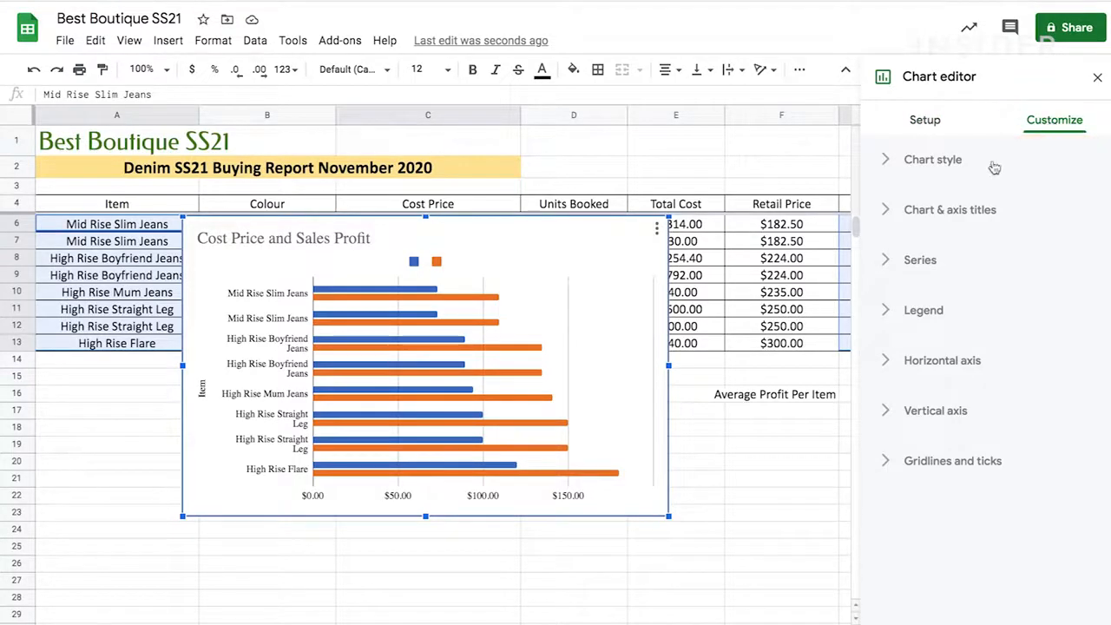
click(881, 167)
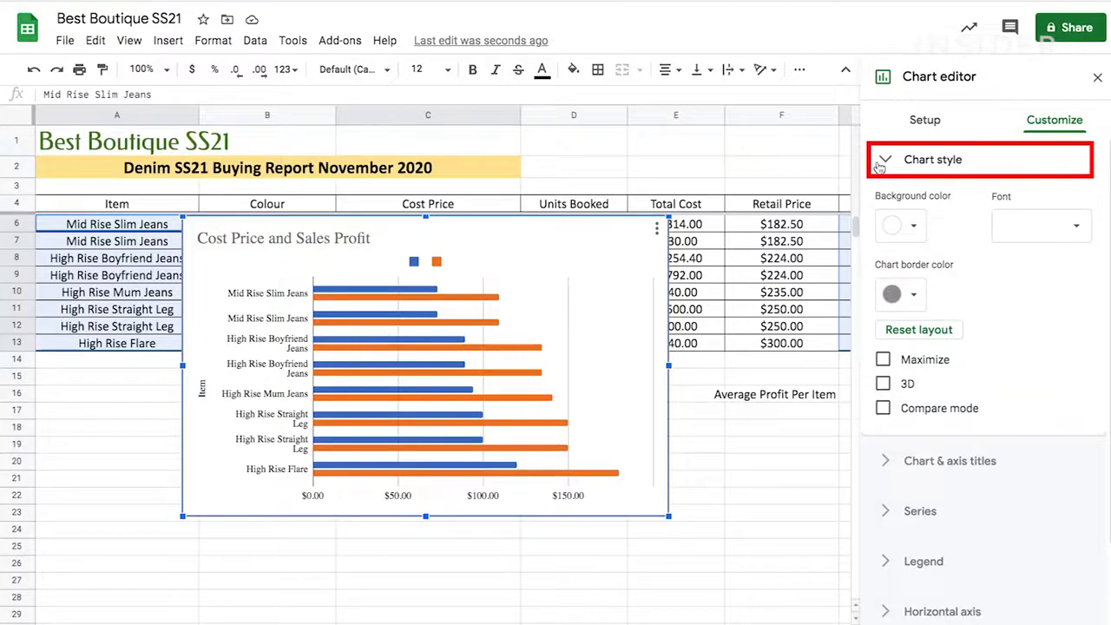